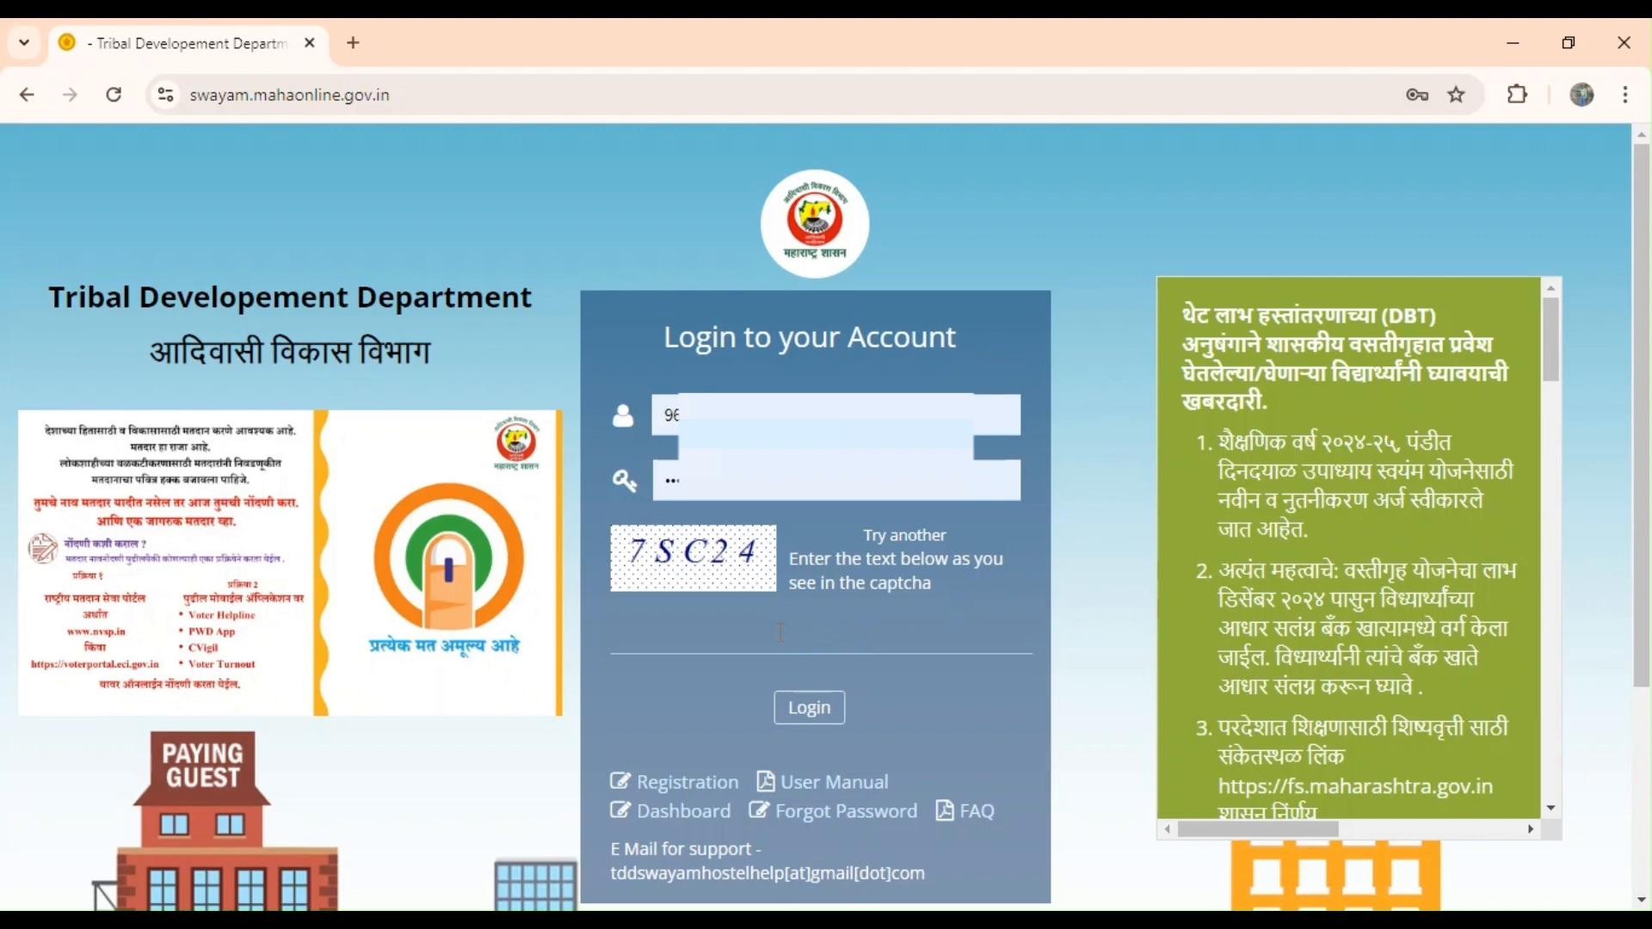
# Enter the captcha, correct a lowercase letter to uppercase, and log in.
pyautogui.click(693, 630)
pyautogui.write('7S')
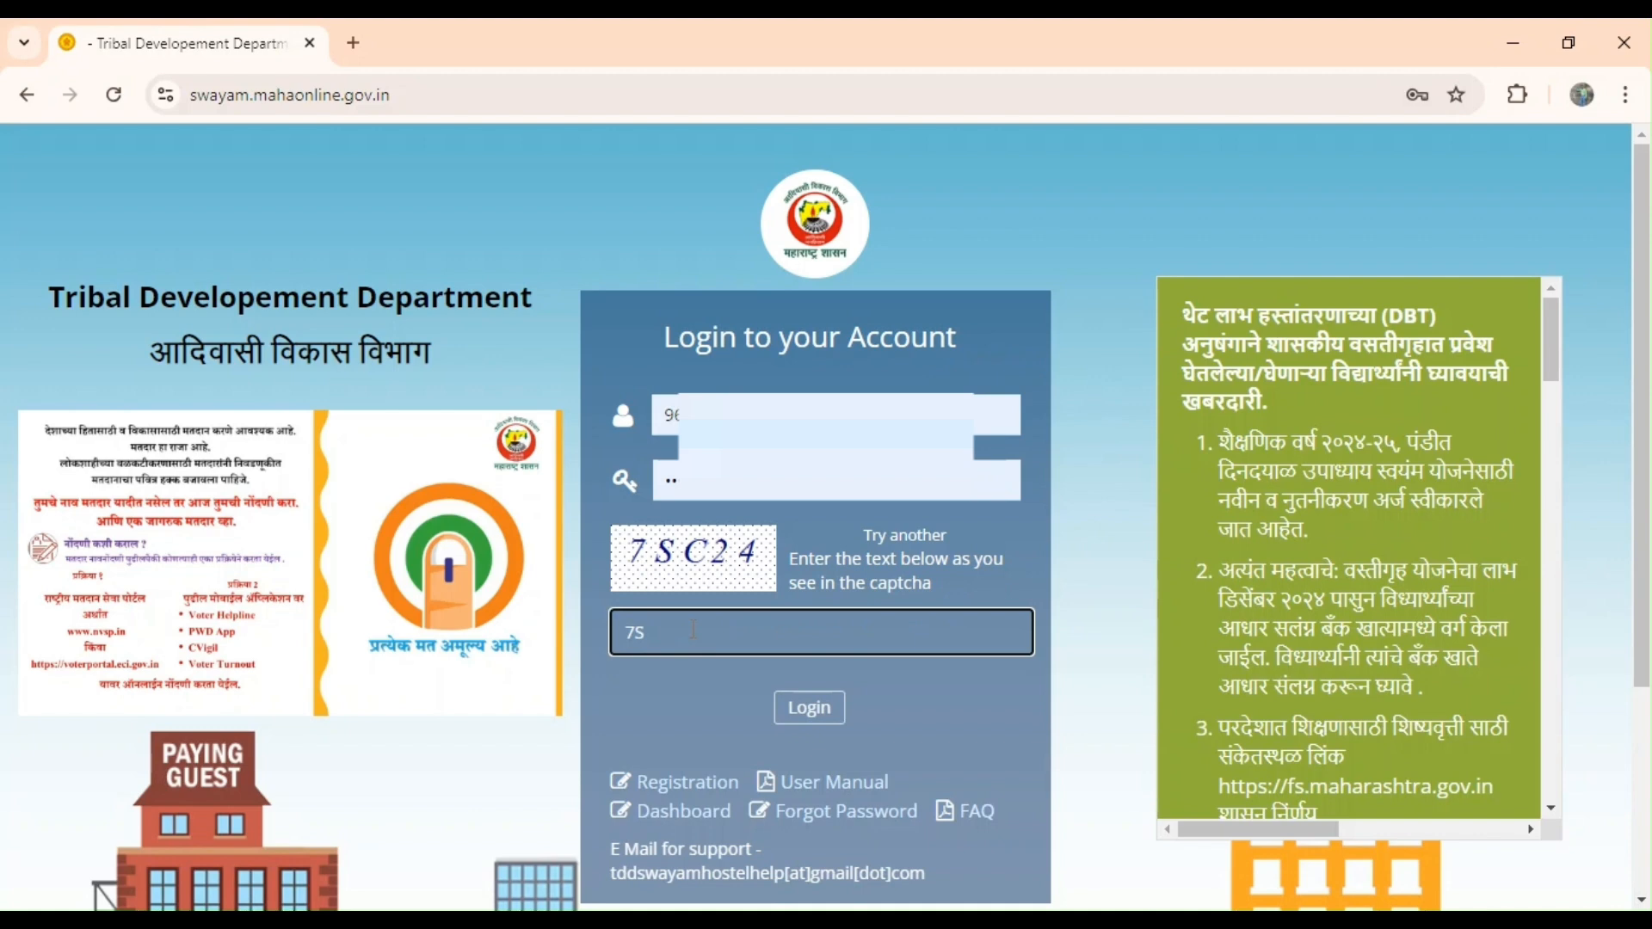
pyautogui.write('c24')
pyautogui.click(656, 633)
pyautogui.press('BackSpace')
pyautogui.write('C')
pyautogui.click(798, 700)
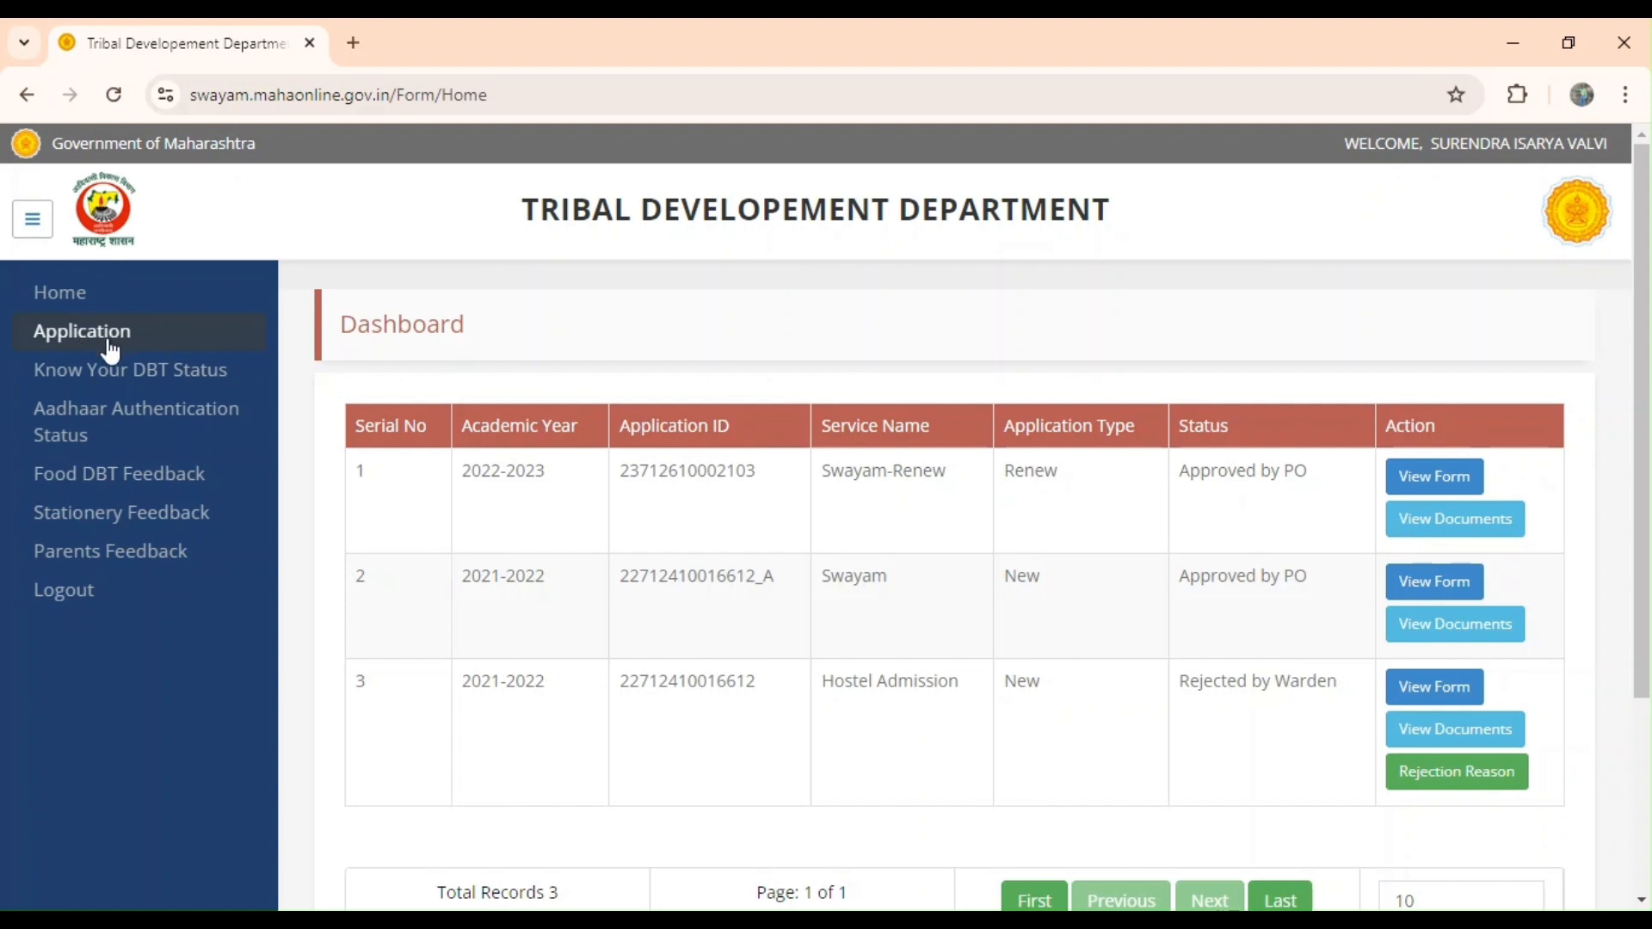
# Open the new Application form and bring its Hostel Admission / Swayam choice into view.
pyautogui.click(89, 338)
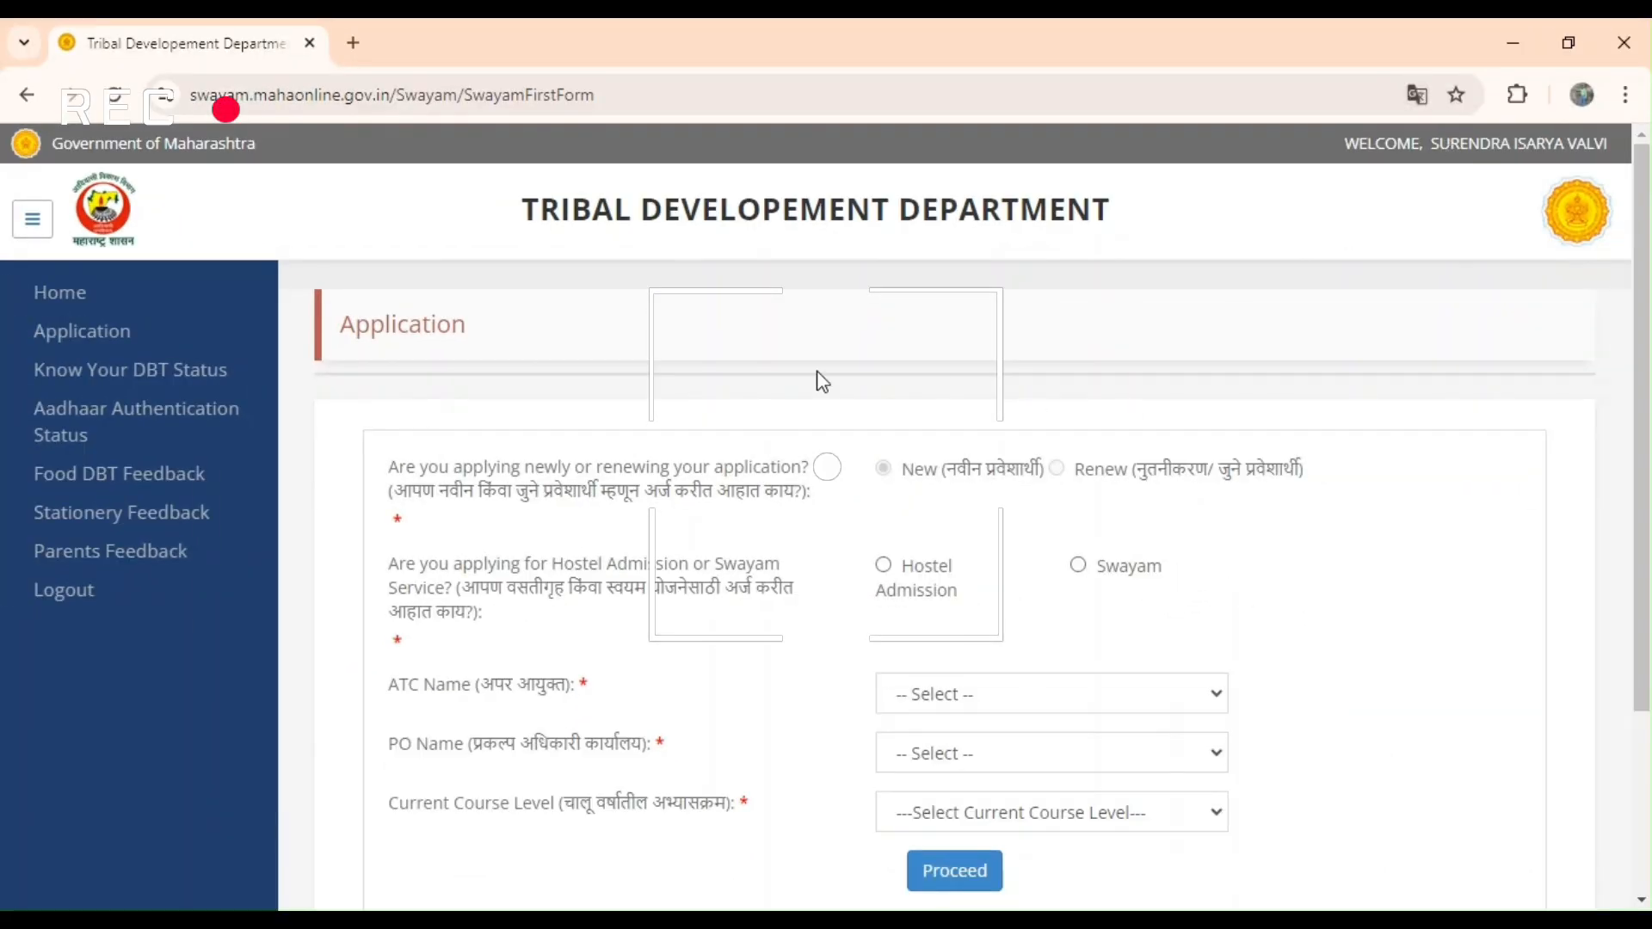
pyautogui.scroll(-2, 710, 436)
pyautogui.scroll(-2, 710, 437)
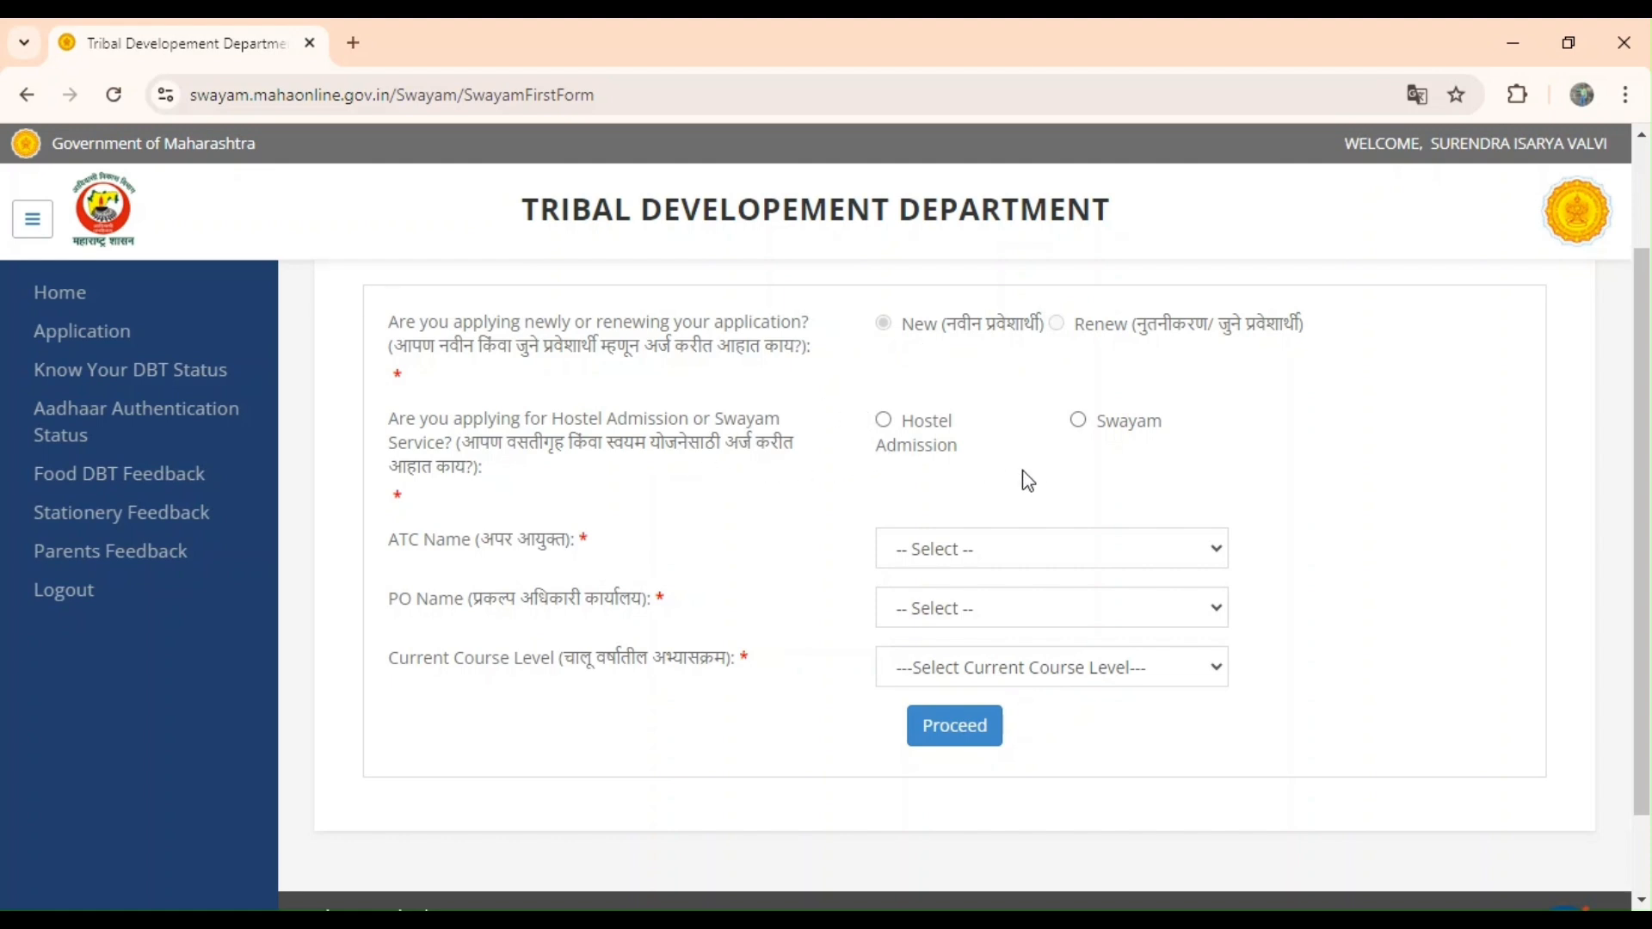
# Choose Swayam, ATC Nashik, PO Dhule and Professional Course, then proceed to the 2024-2025 form.
pyautogui.click(1091, 425)
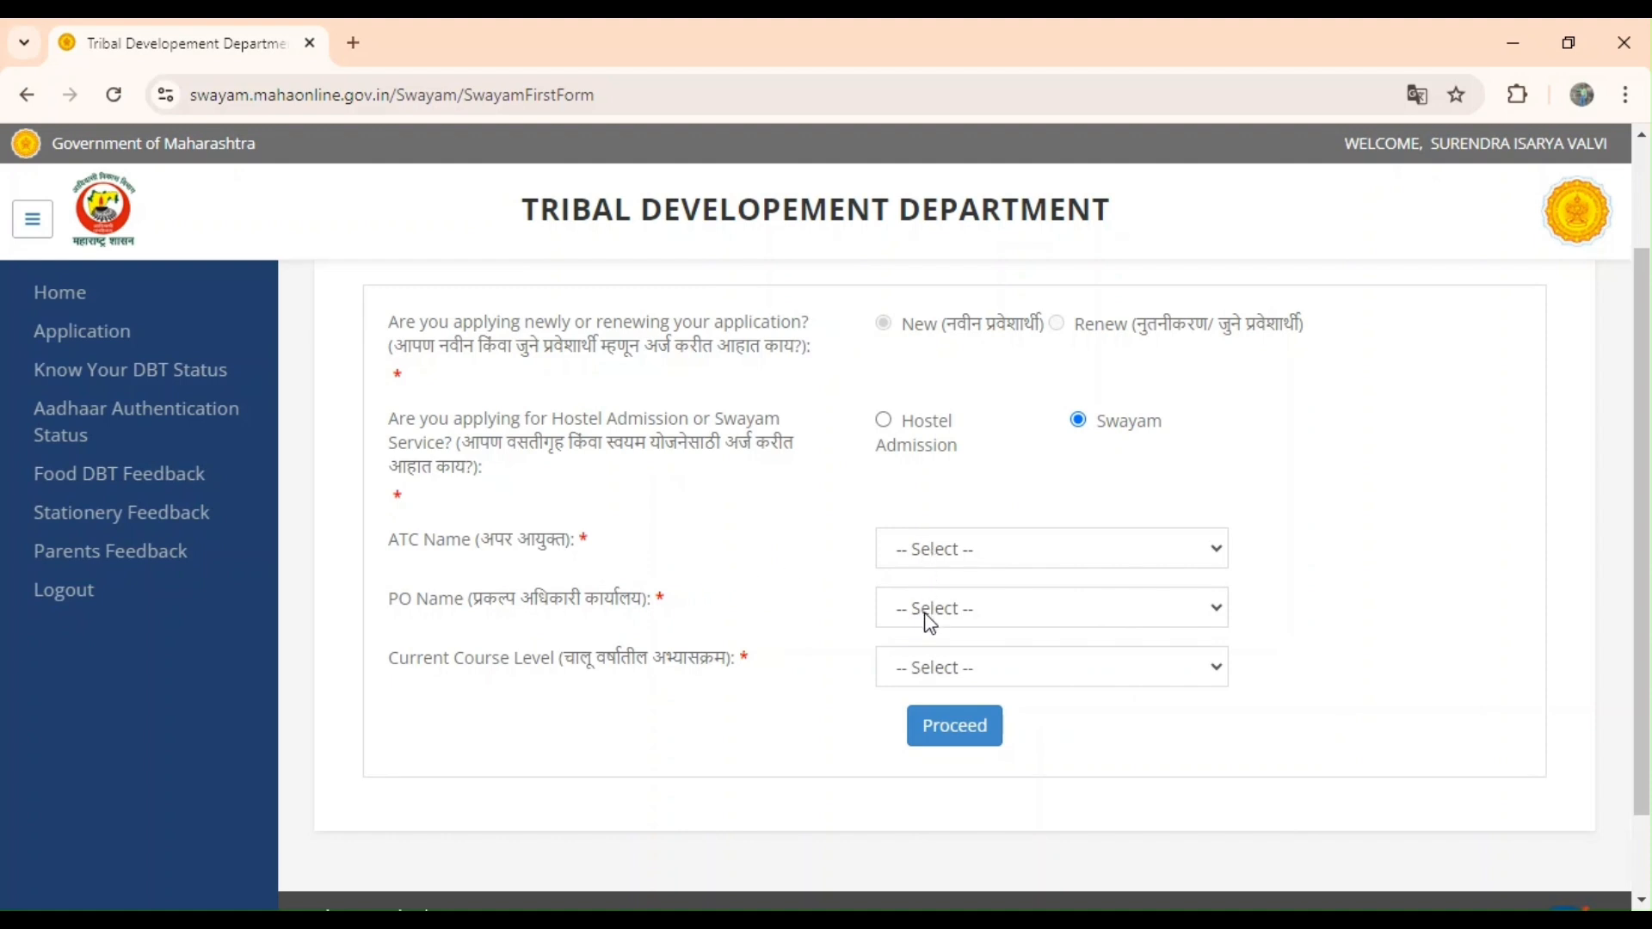
pyautogui.click(916, 673)
pyautogui.press('Down')
pyautogui.press('Down')
pyautogui.press('Down')
pyautogui.press('Down')
pyautogui.press('Down')
pyautogui.press('Down')
pyautogui.press('Down')
pyautogui.scroll(-1, 1297, 675)
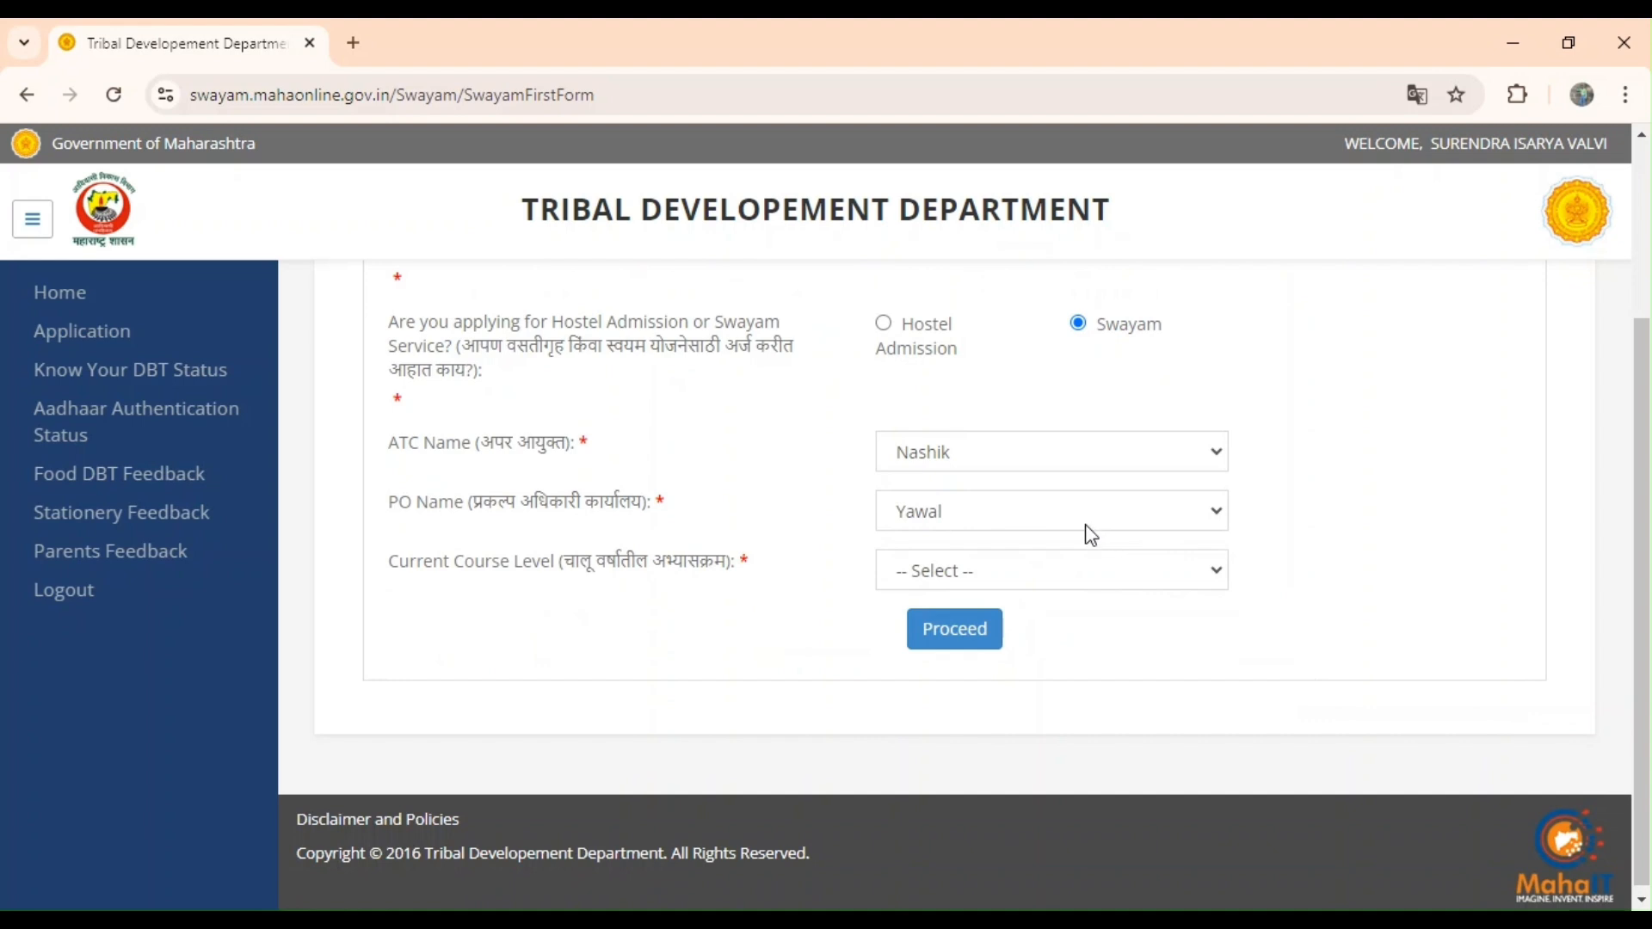
pyautogui.click(927, 588)
pyautogui.click(948, 739)
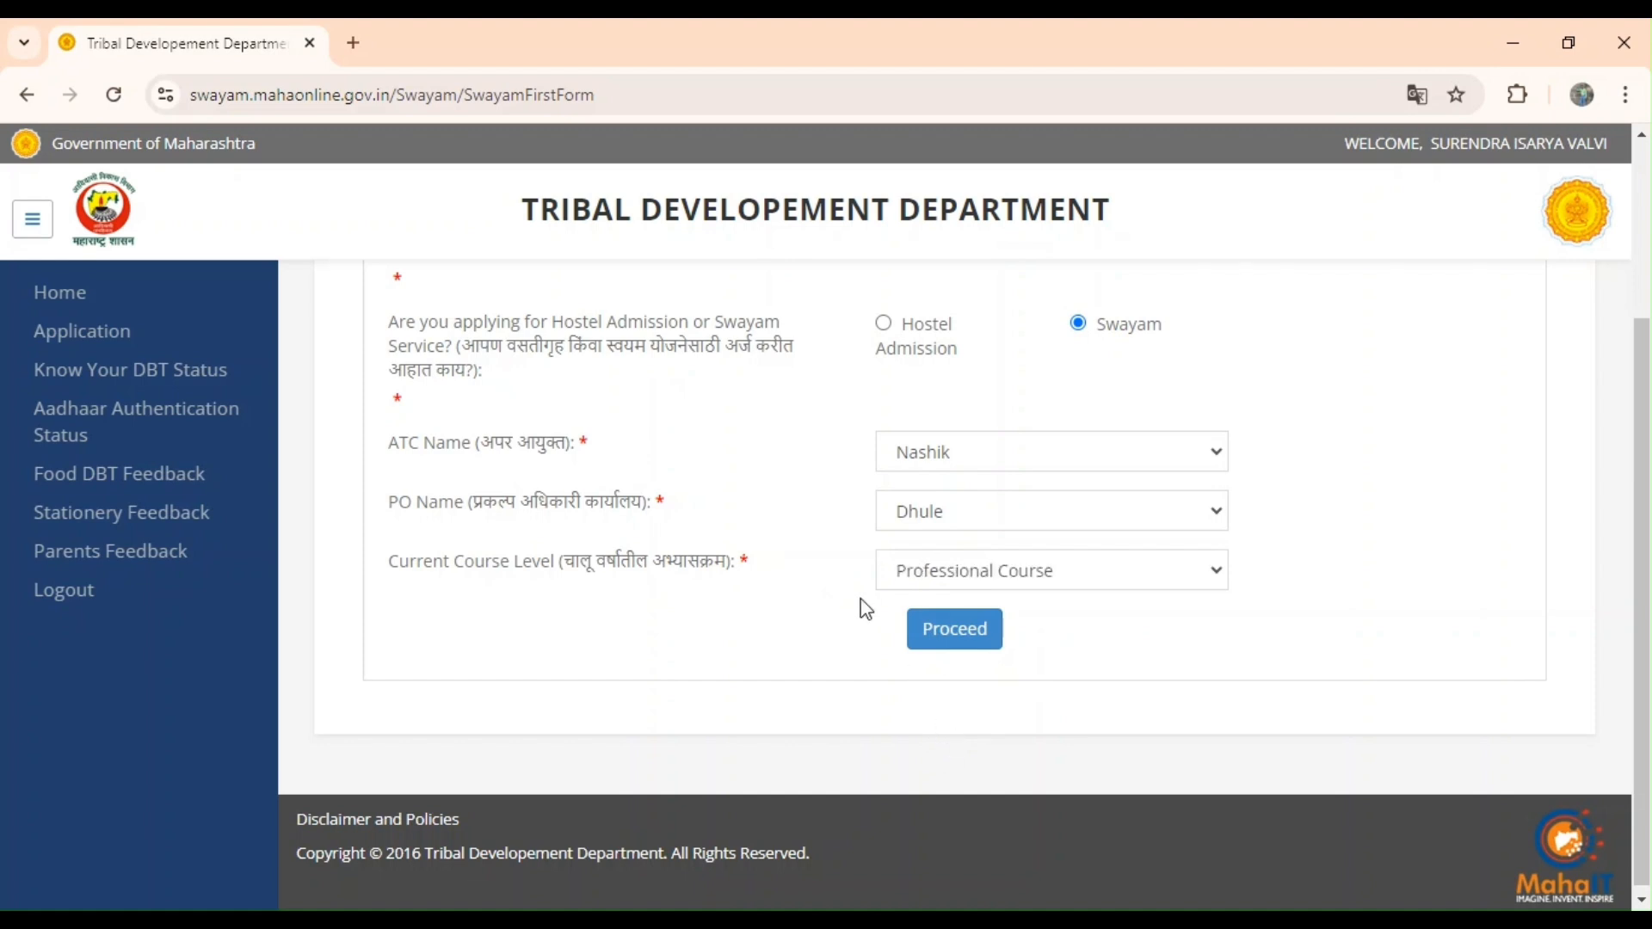
pyautogui.click(948, 632)
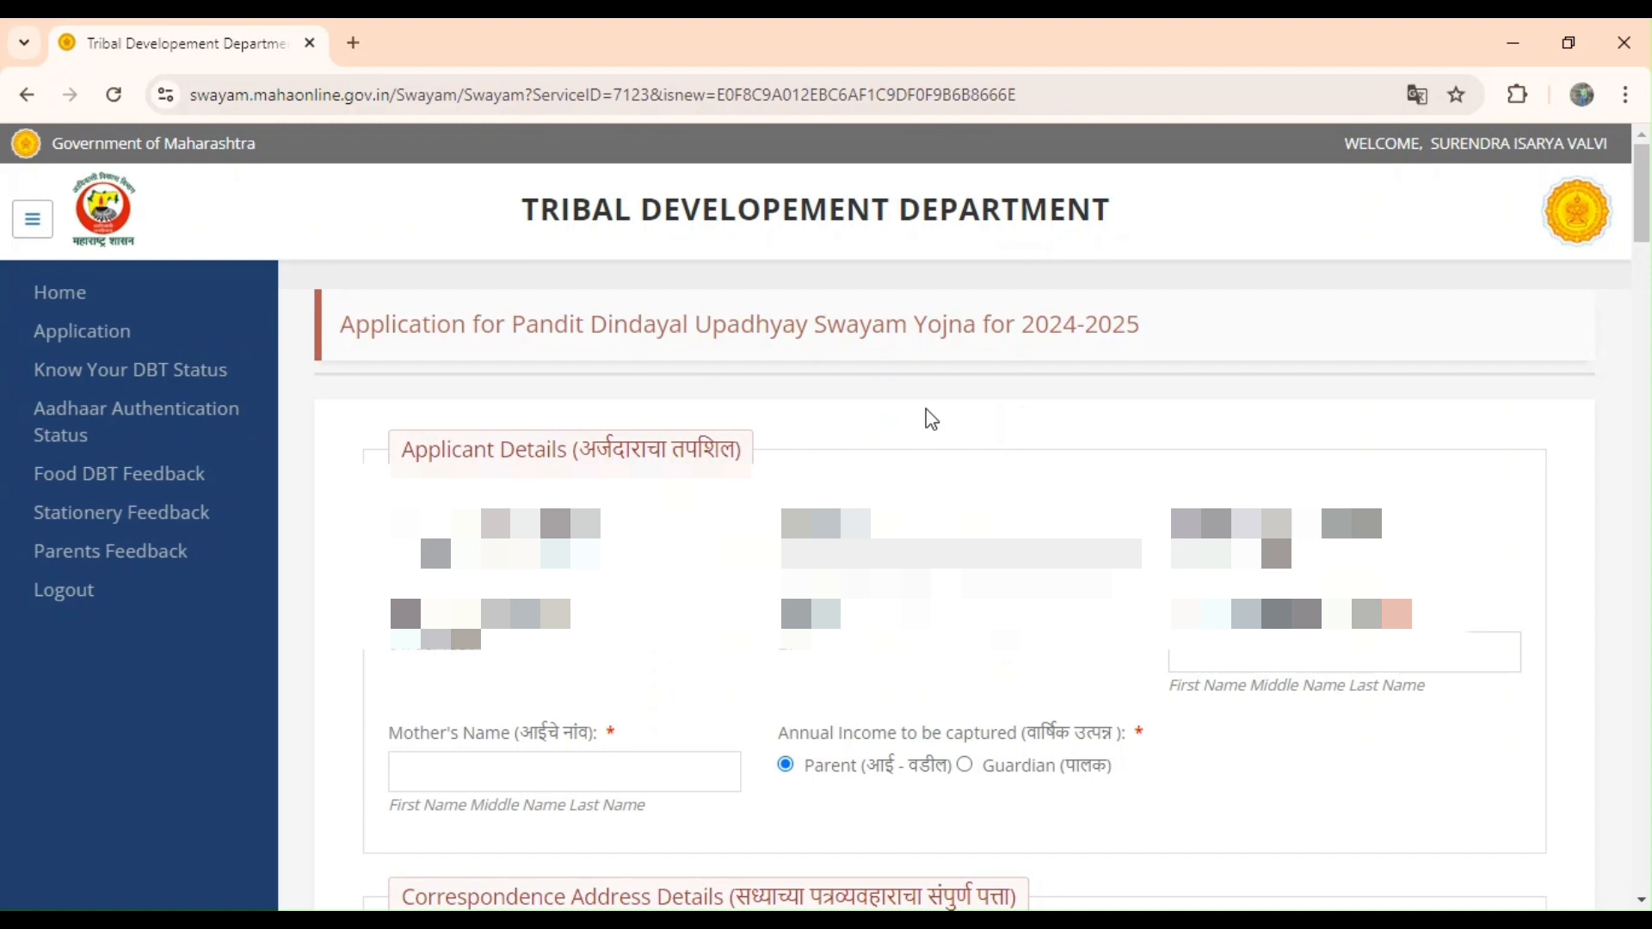
# Scroll to Correspondence Address Details and set District and Taluka to Dhule.
pyautogui.scroll(-1, 932, 419)
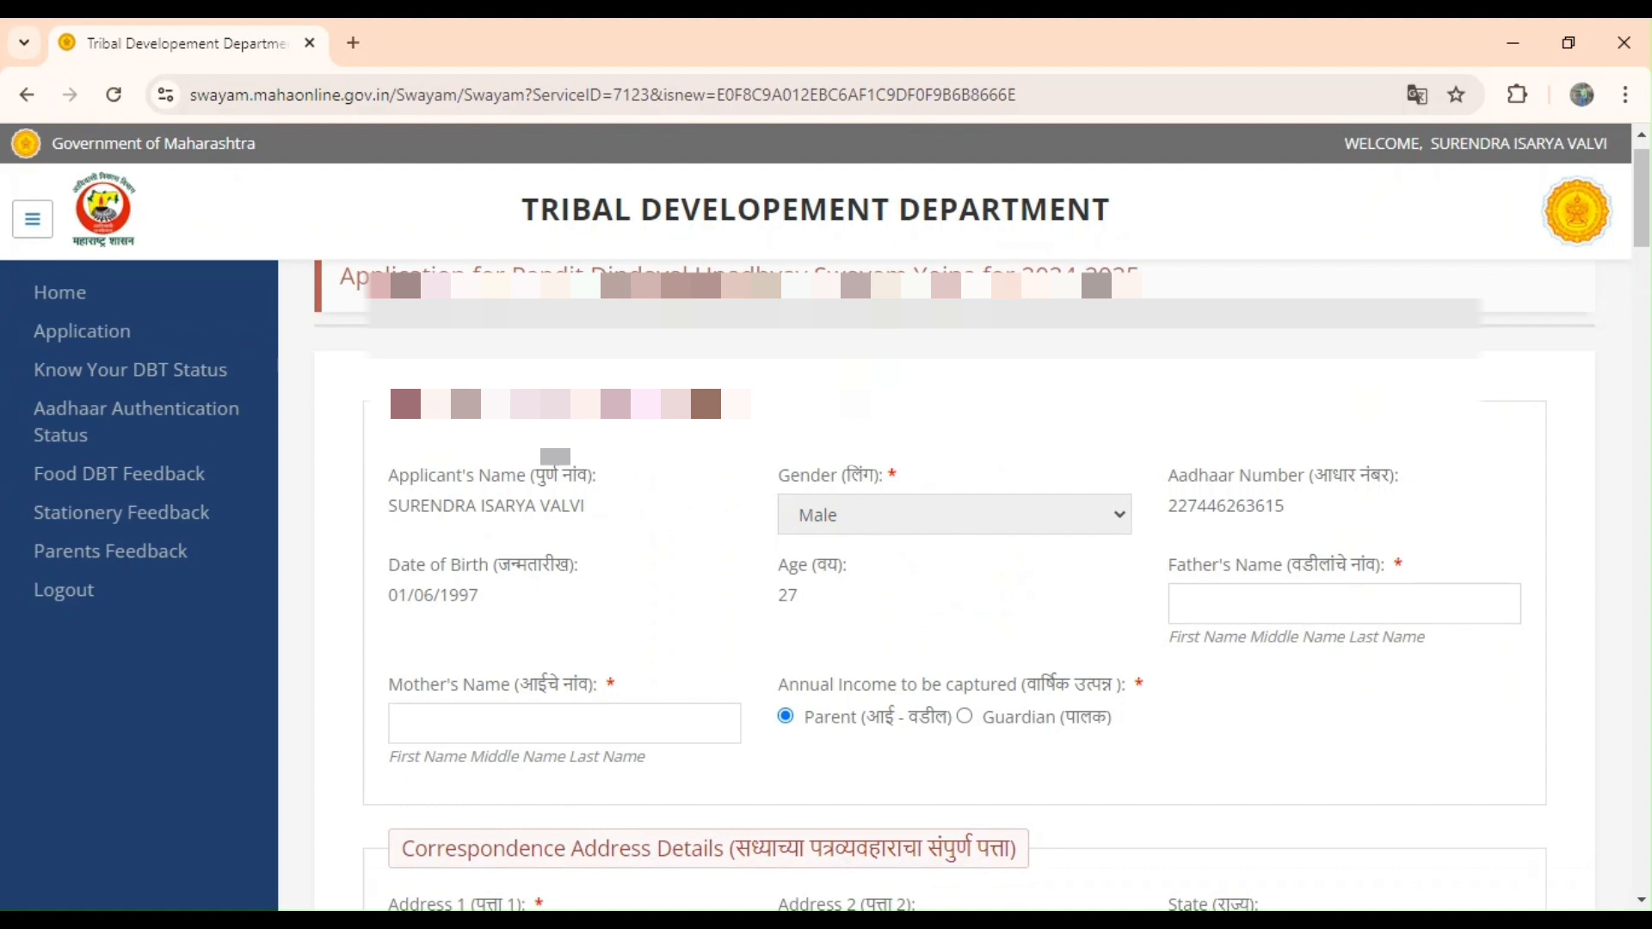
pyautogui.scroll(-2, 954, 585)
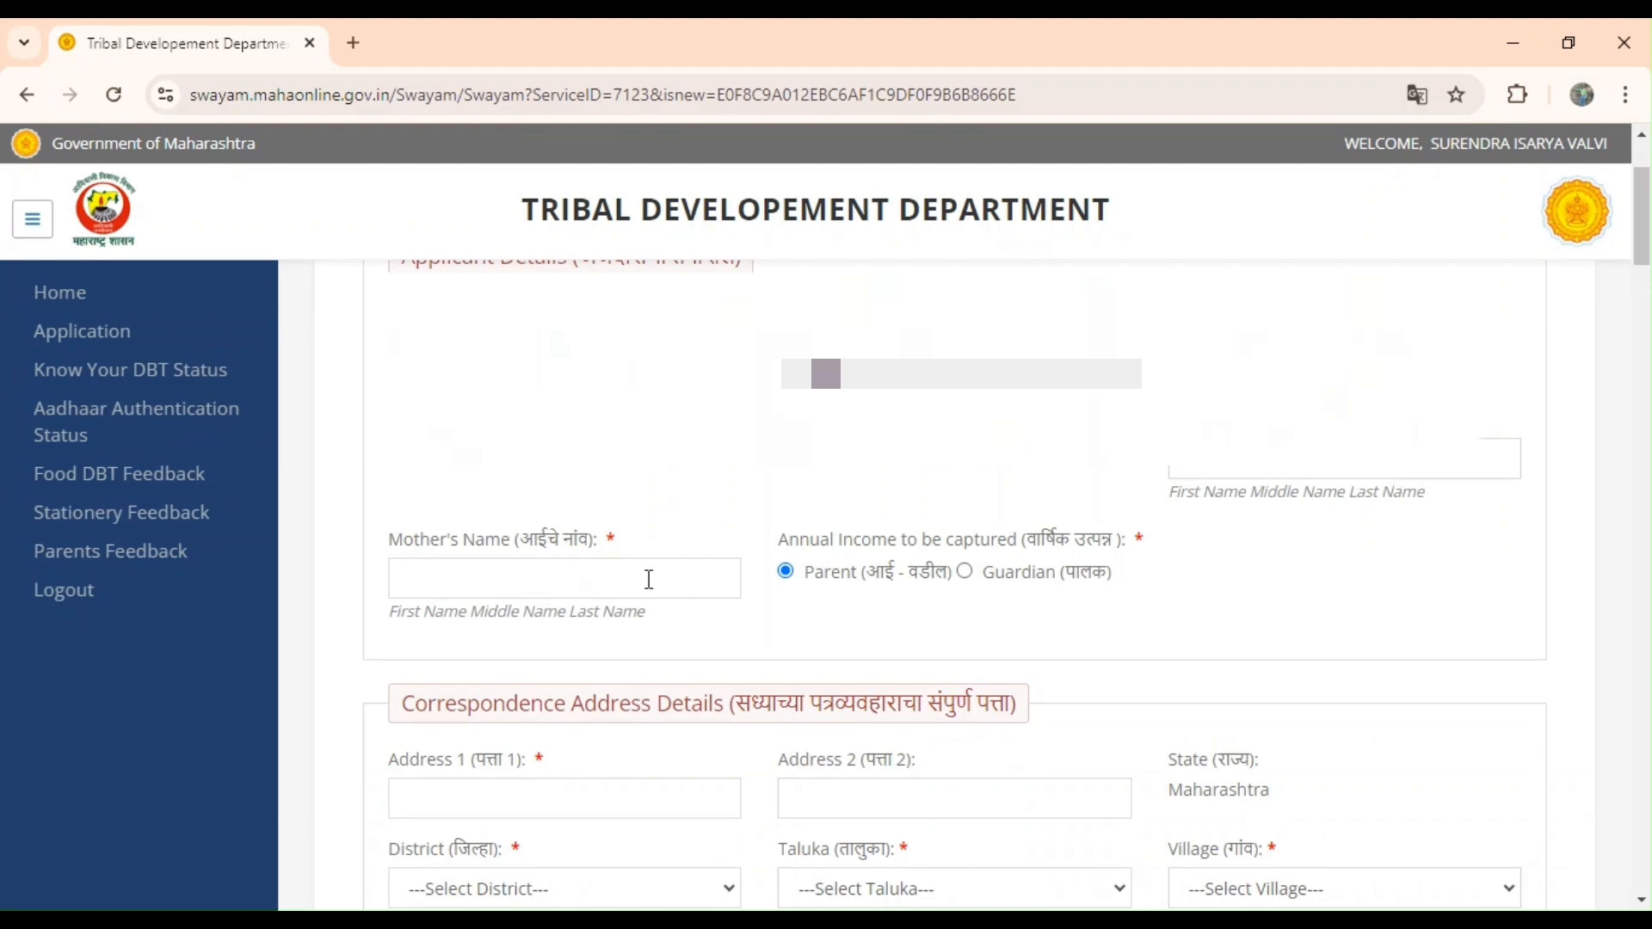
pyautogui.scroll(-4, 799, 609)
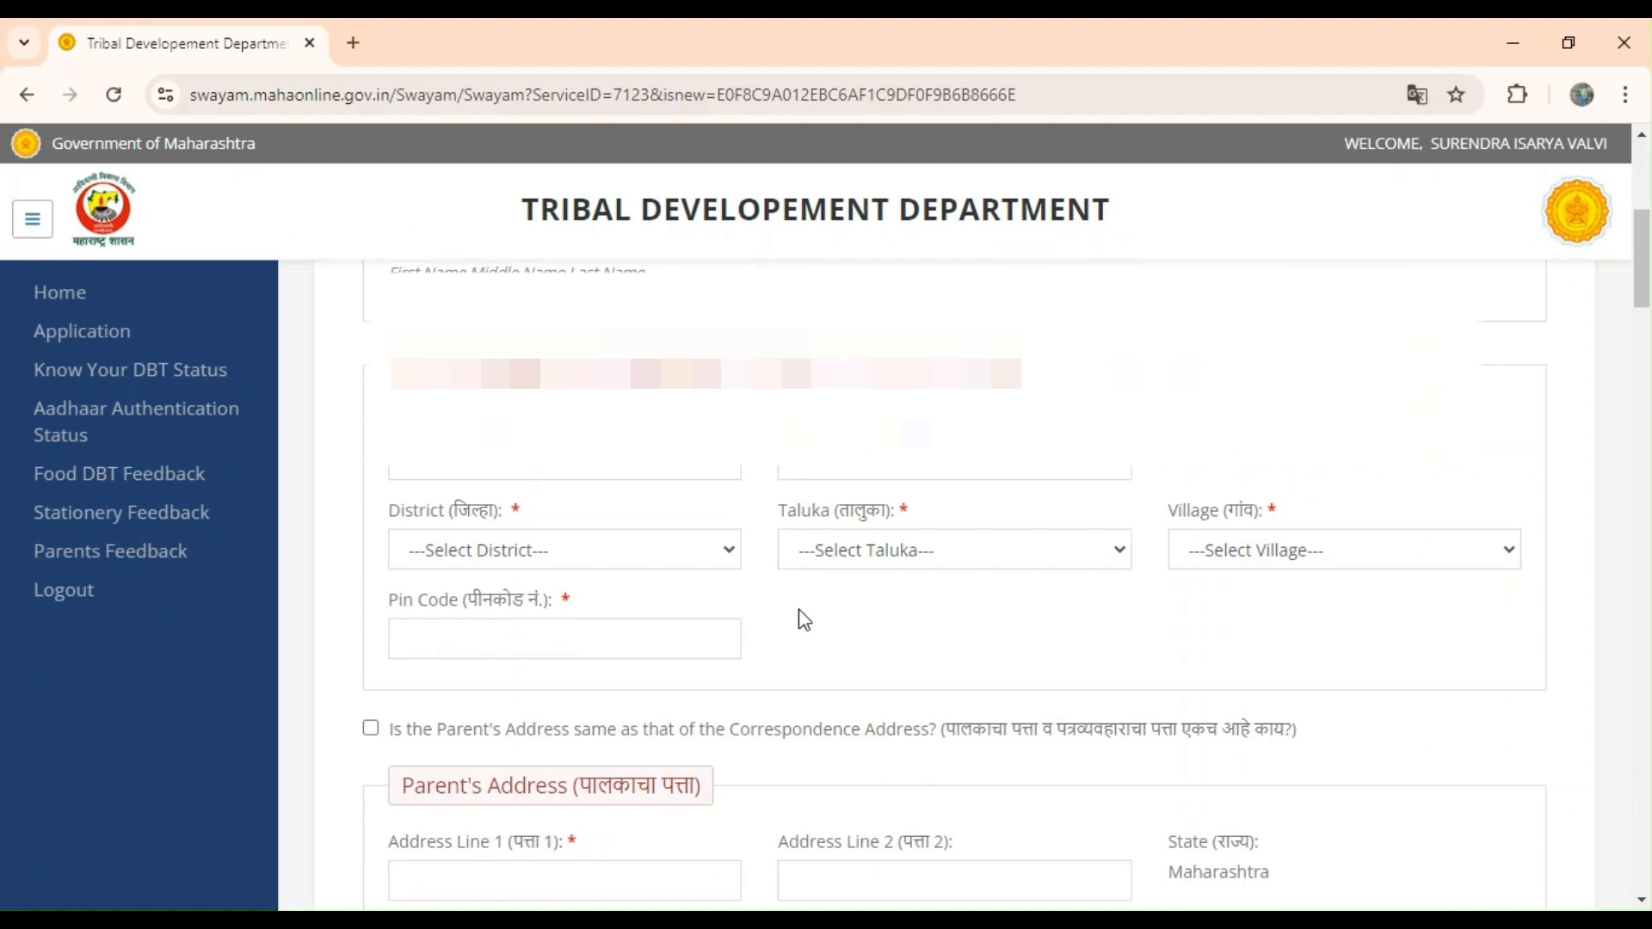
pyautogui.scroll(-1, 802, 618)
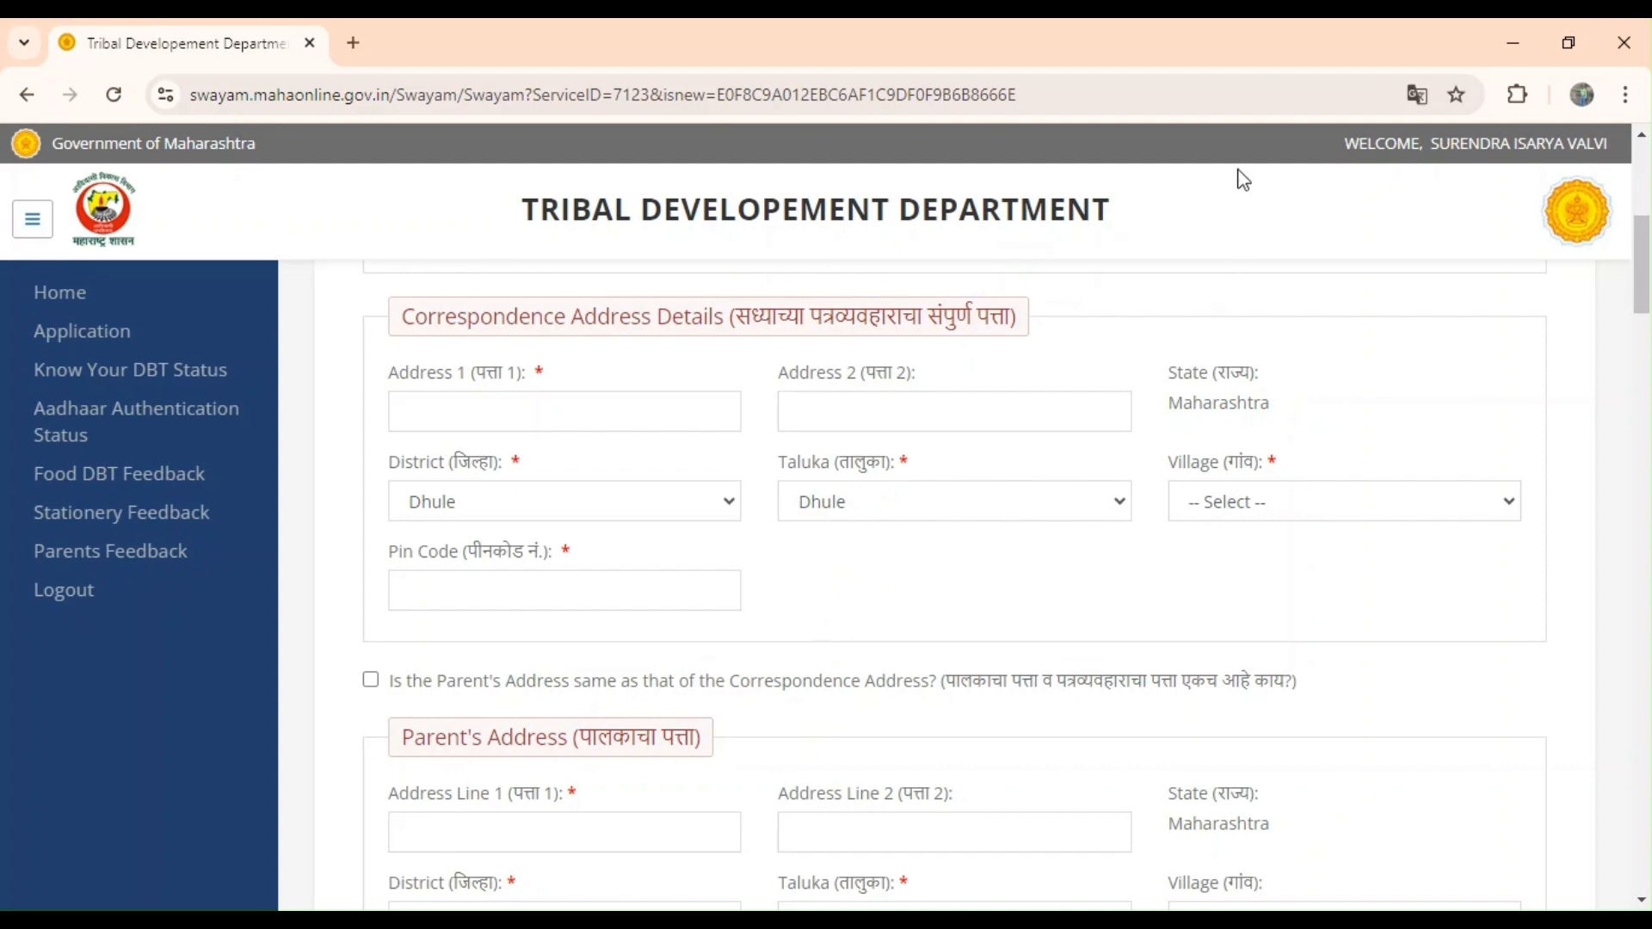
# Set the village to Arni and mark the parent's address as the same as correspondence.
pyautogui.click(1226, 329)
pyautogui.scroll(-1, 946, 591)
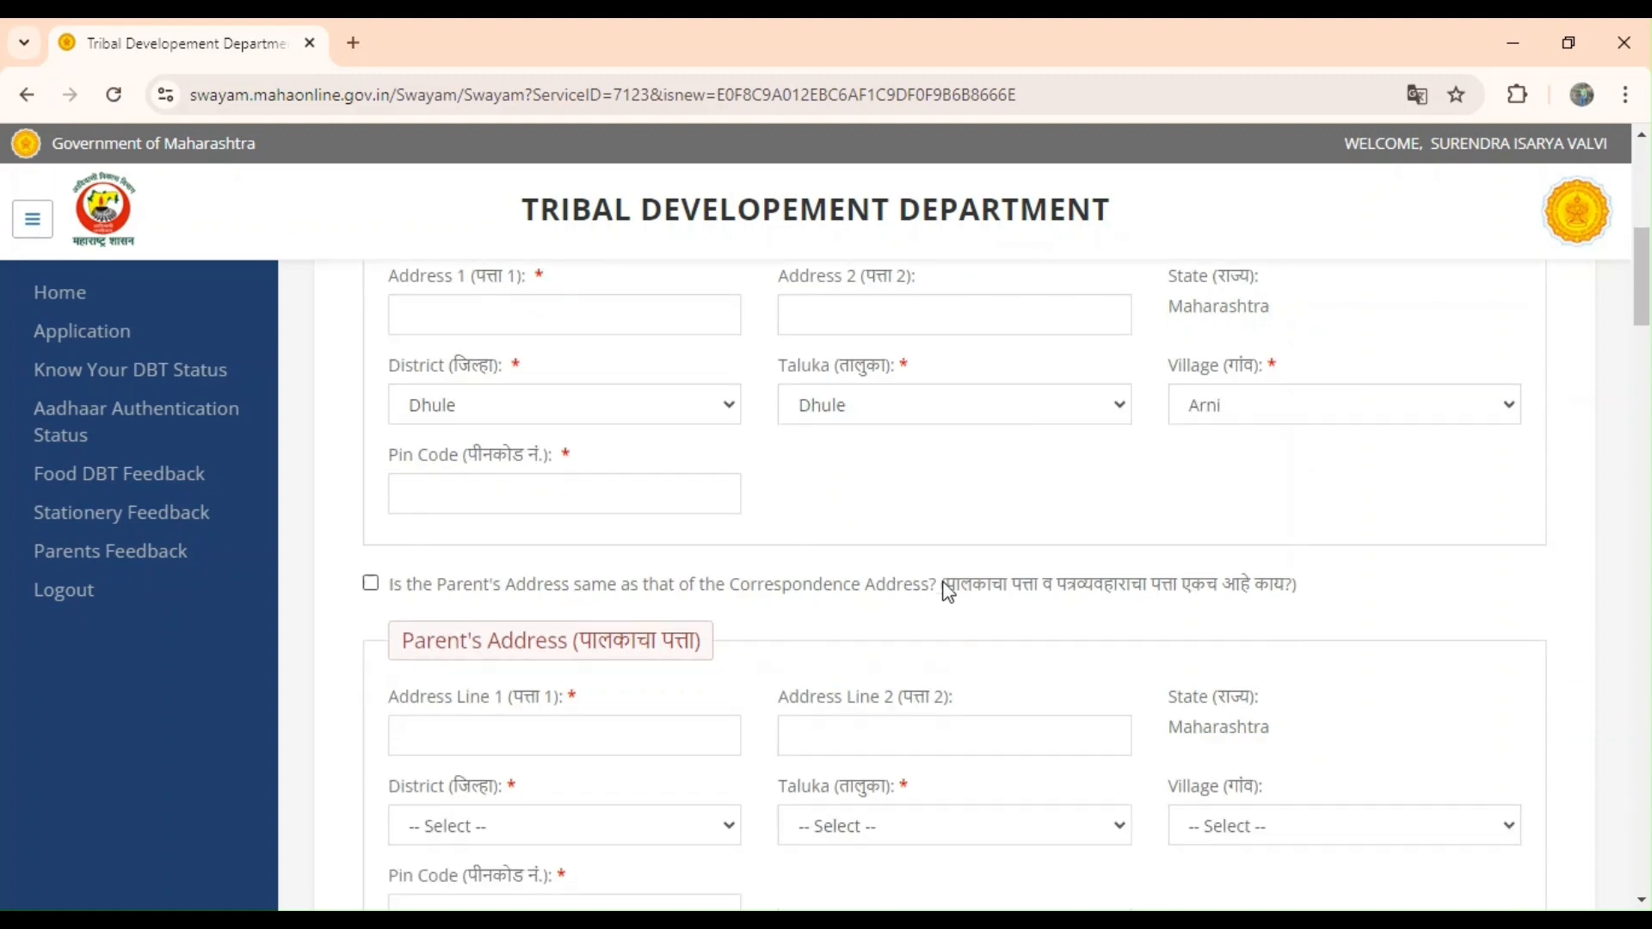
pyautogui.click(371, 585)
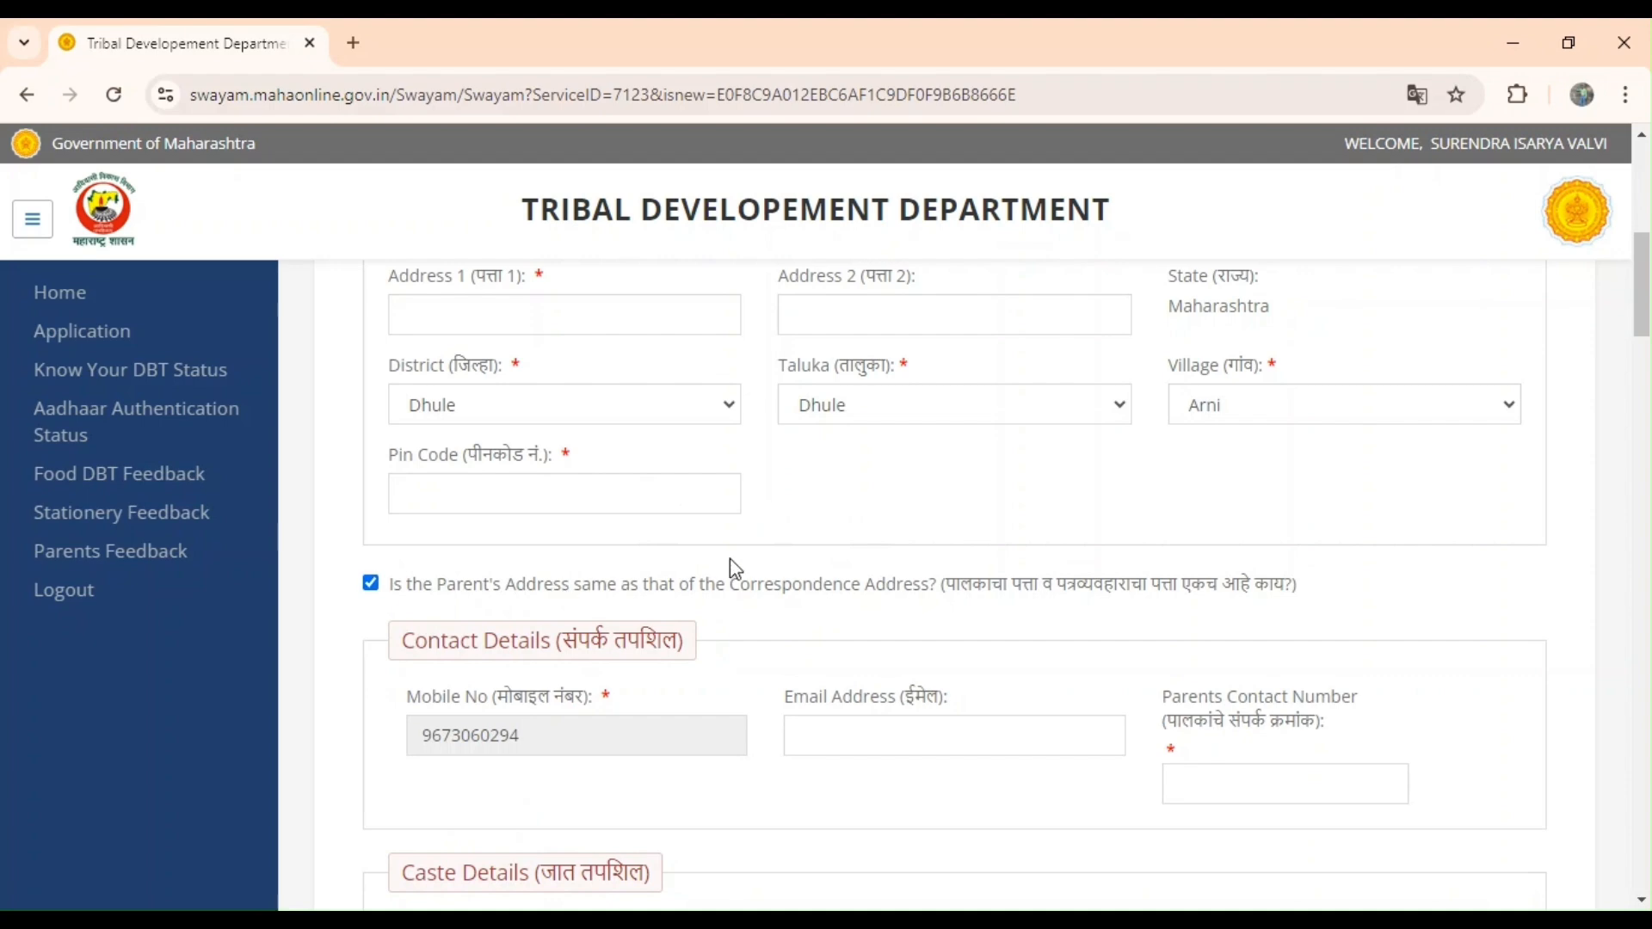
pyautogui.scroll(-5, 824, 533)
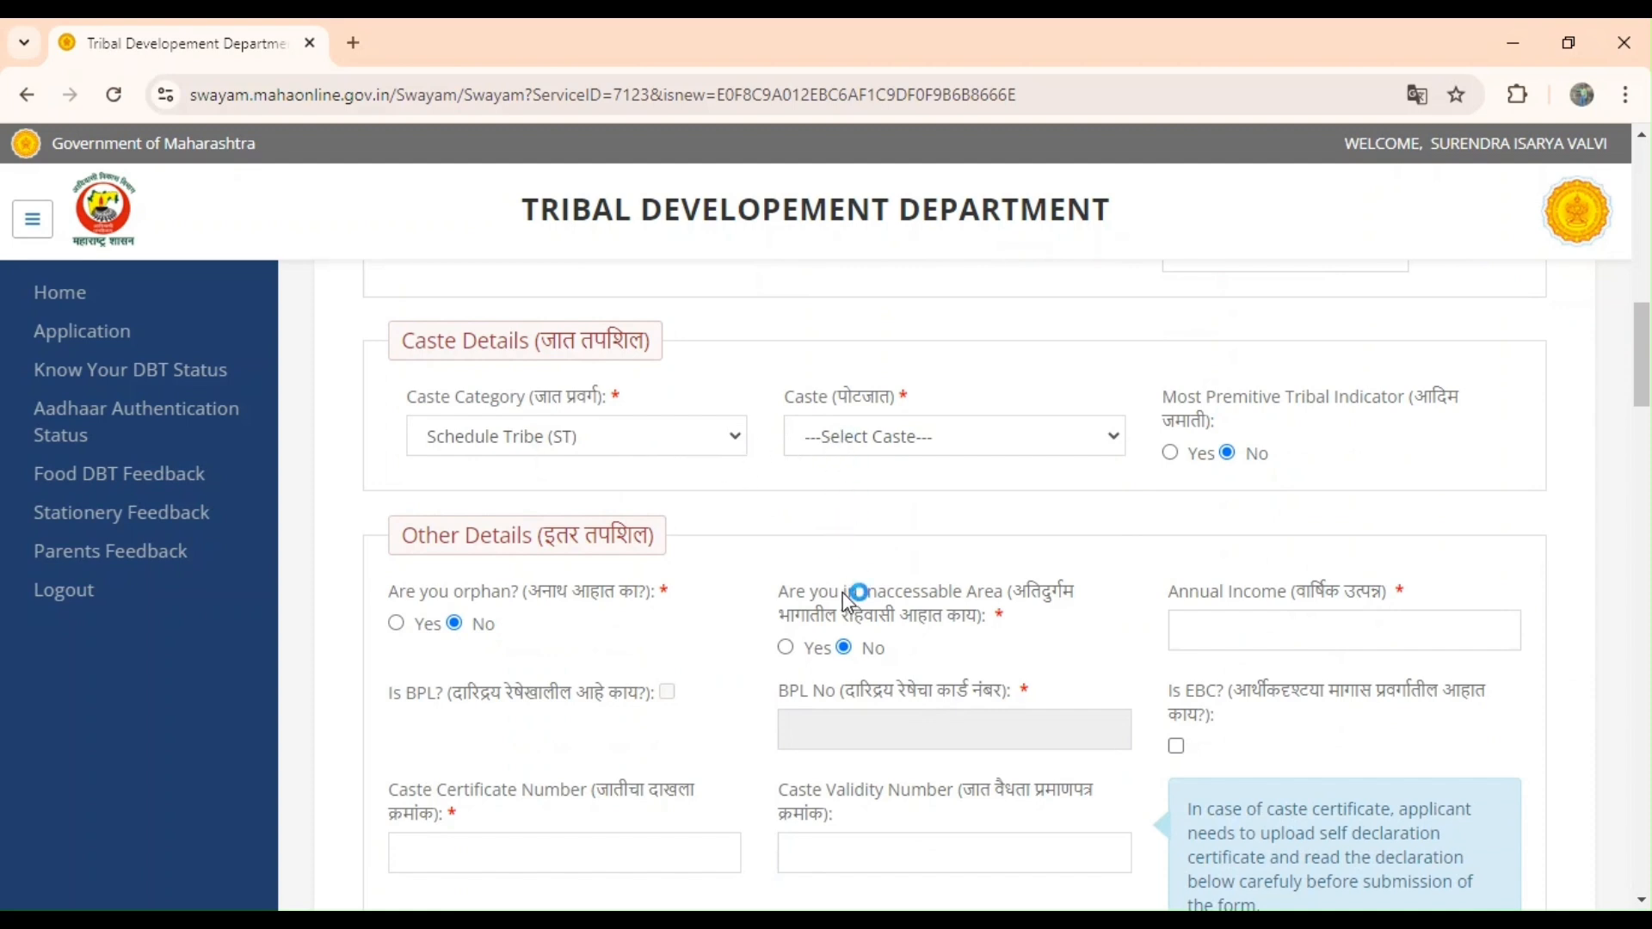
# Pick caste Bhimma(18) and enter annual income 48000.
pyautogui.write('bh')
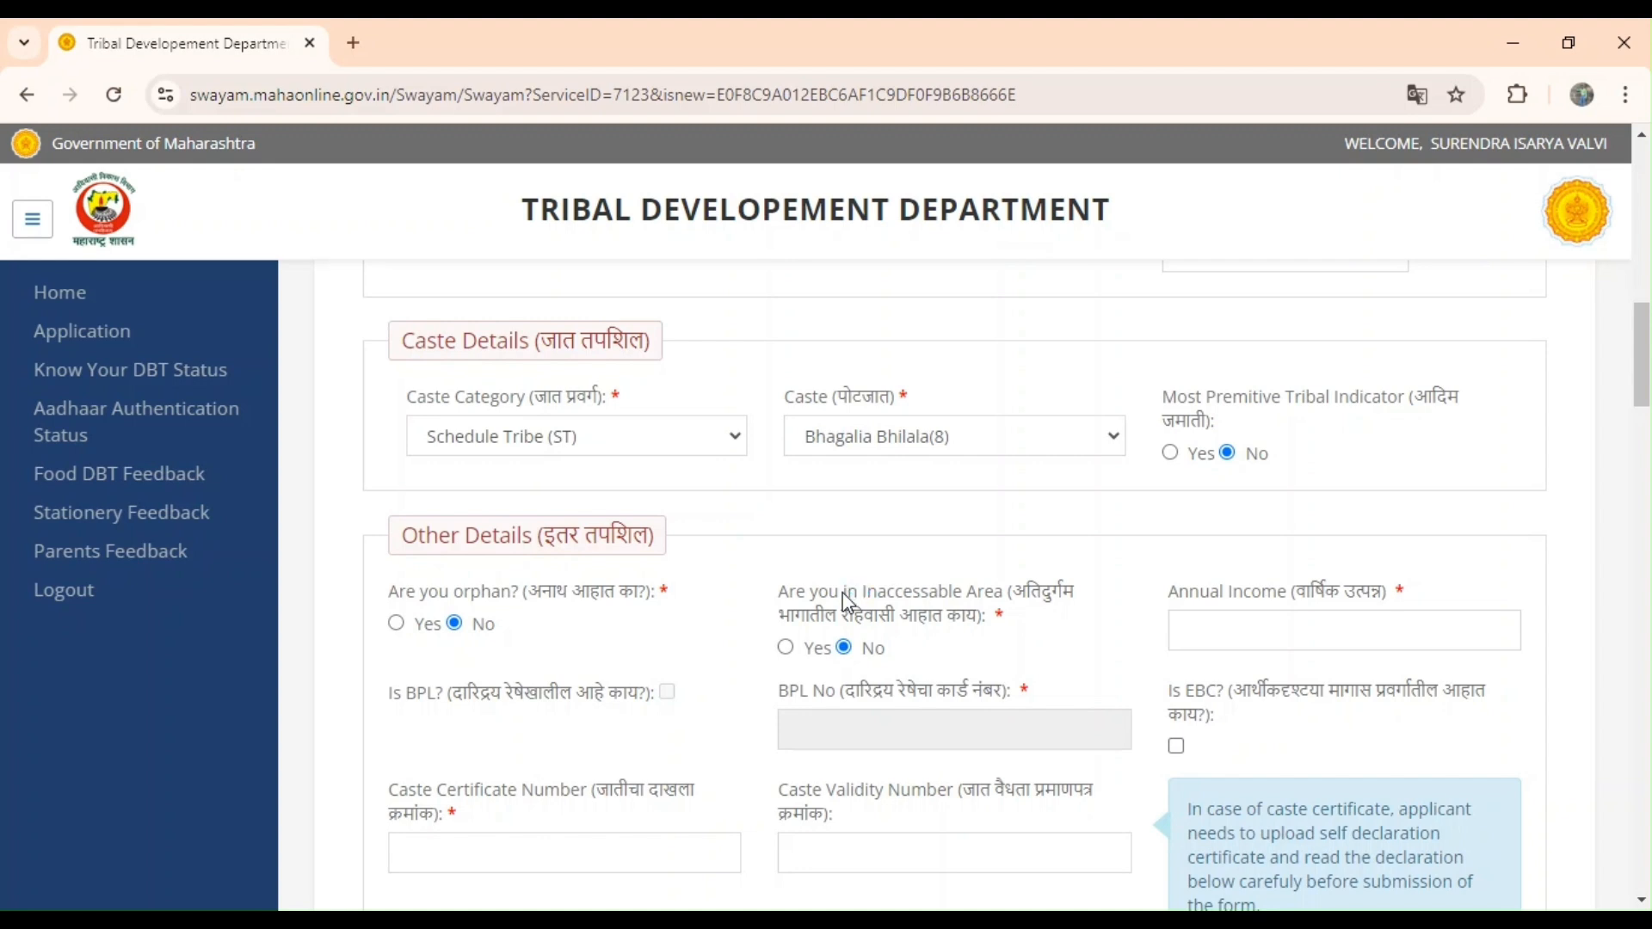
pyautogui.press('Down')
pyautogui.press('Down')
pyautogui.press('Down')
pyautogui.press('Down')
pyautogui.press('Down')
pyautogui.press('Down')
pyautogui.press('Down')
pyautogui.press('Down')
pyautogui.press('Down')
pyautogui.scroll(-1, 959, 492)
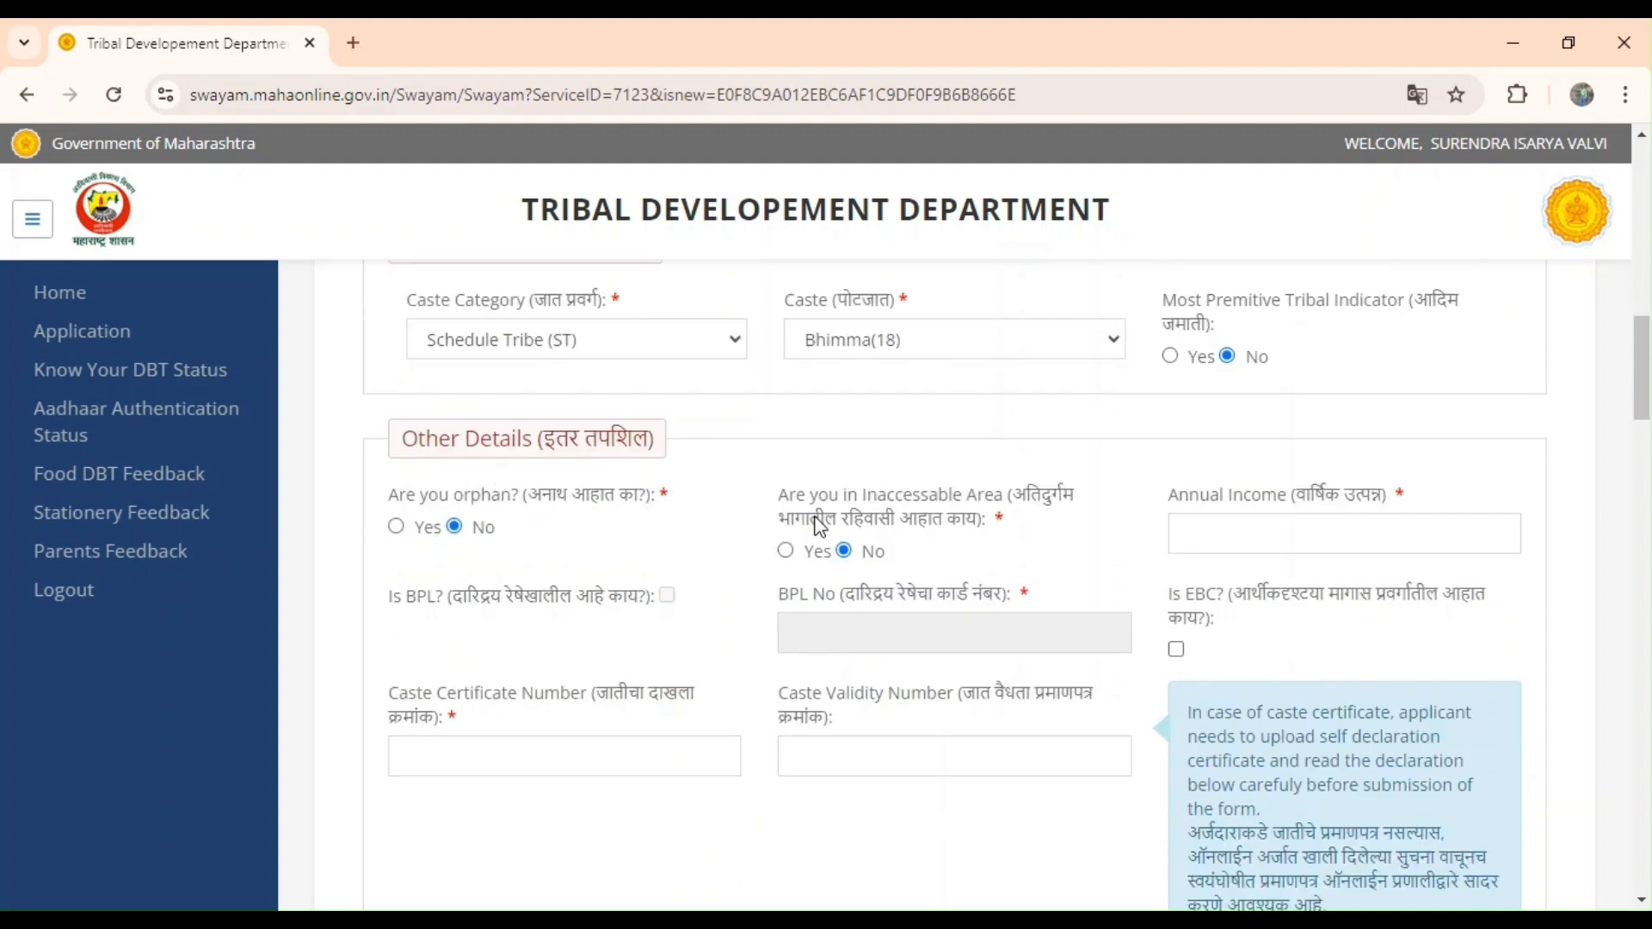
pyautogui.click(1220, 525)
pyautogui.write('48000')
pyautogui.scroll(-2, 735, 623)
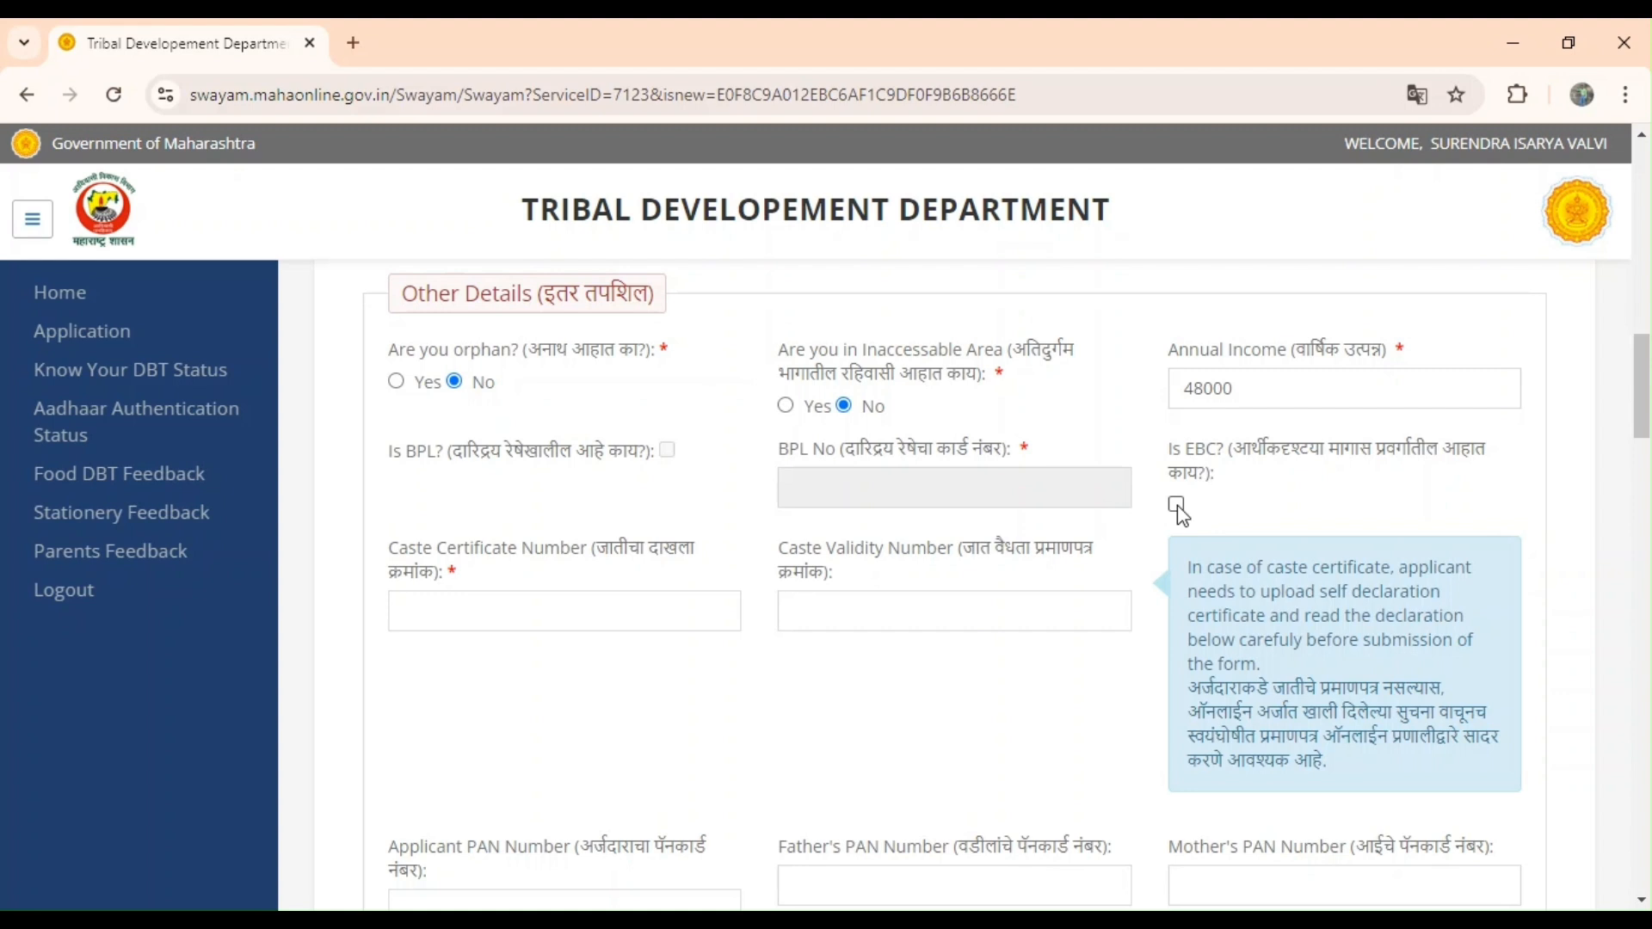
pyautogui.scroll(-1, 1147, 525)
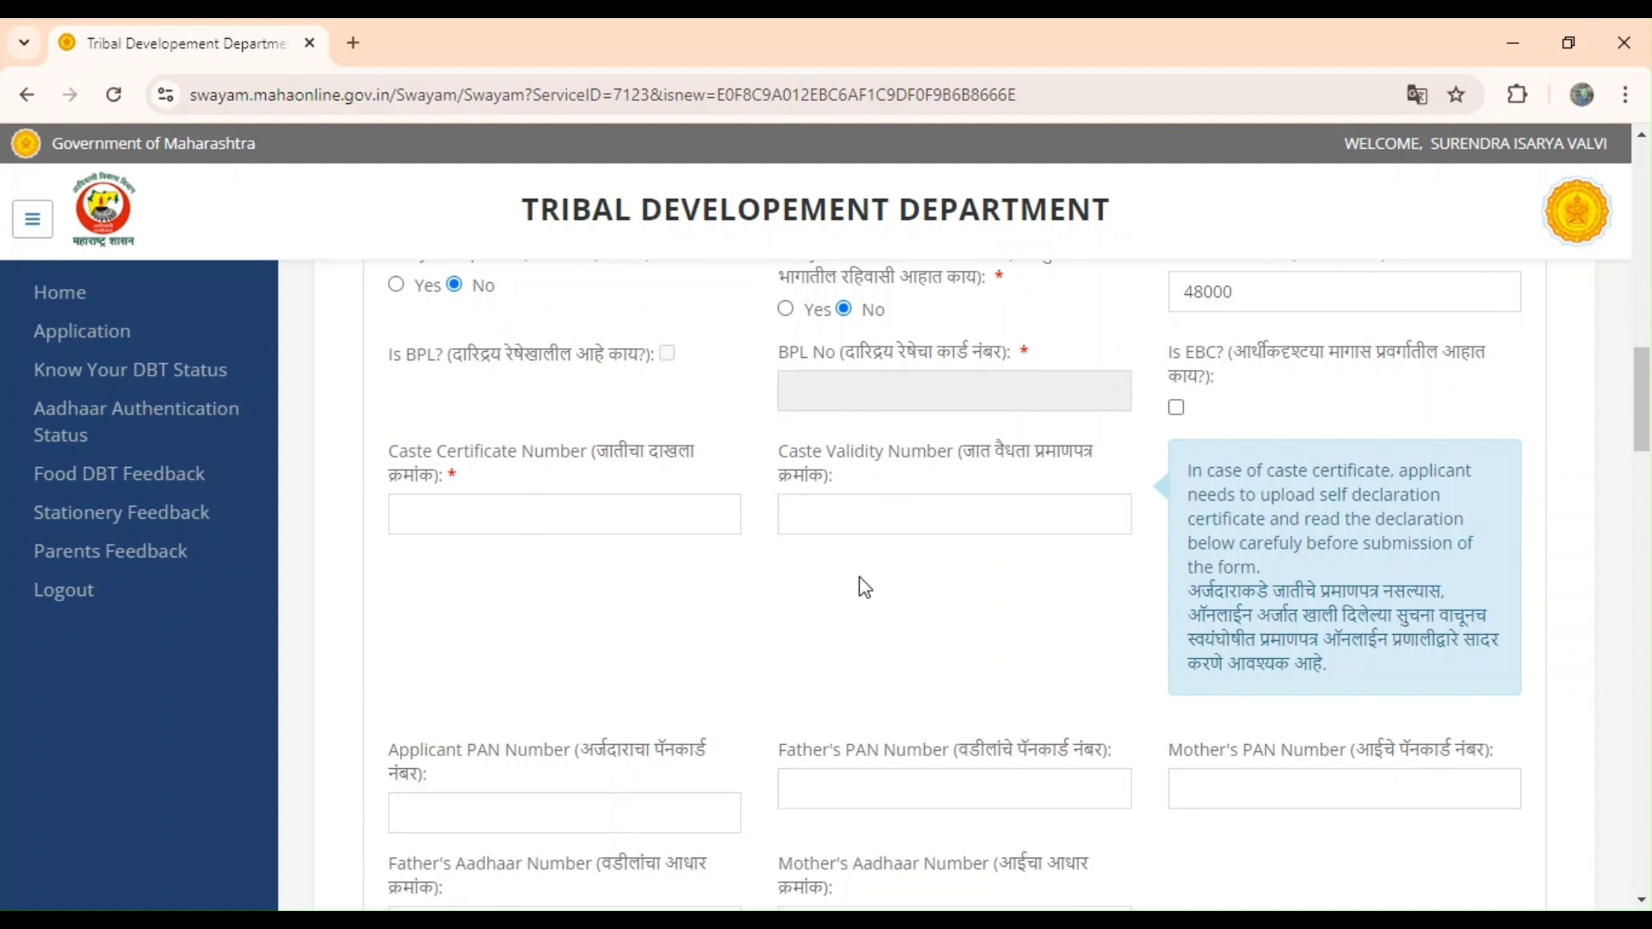
pyautogui.scroll(-3, 865, 587)
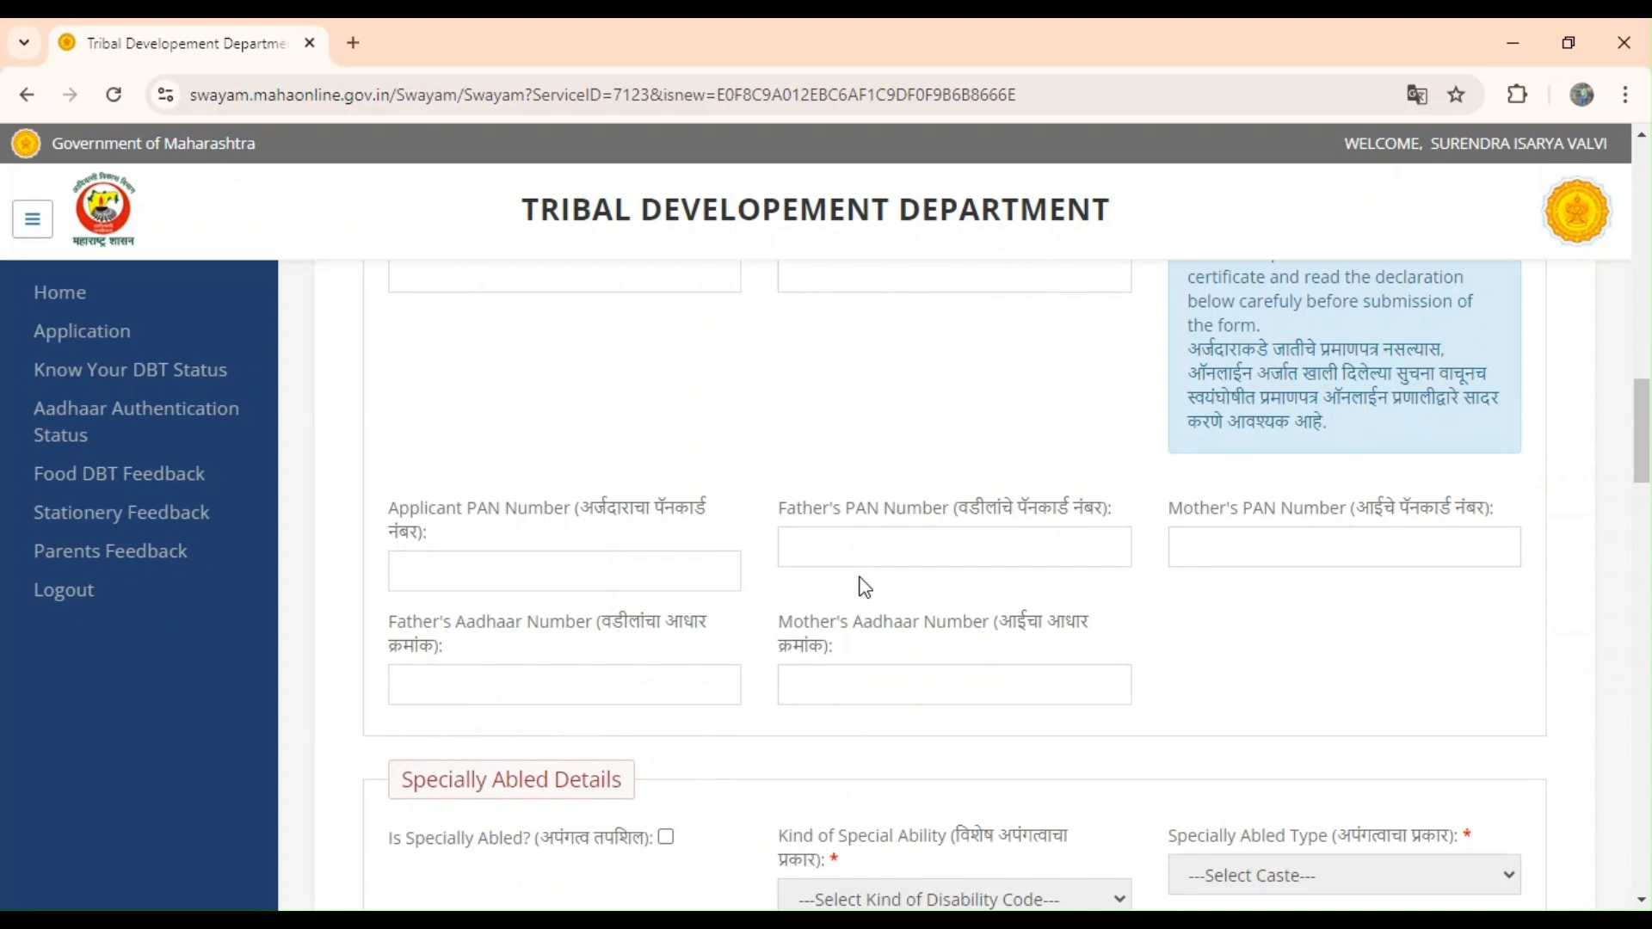
pyautogui.scroll(-1, 865, 588)
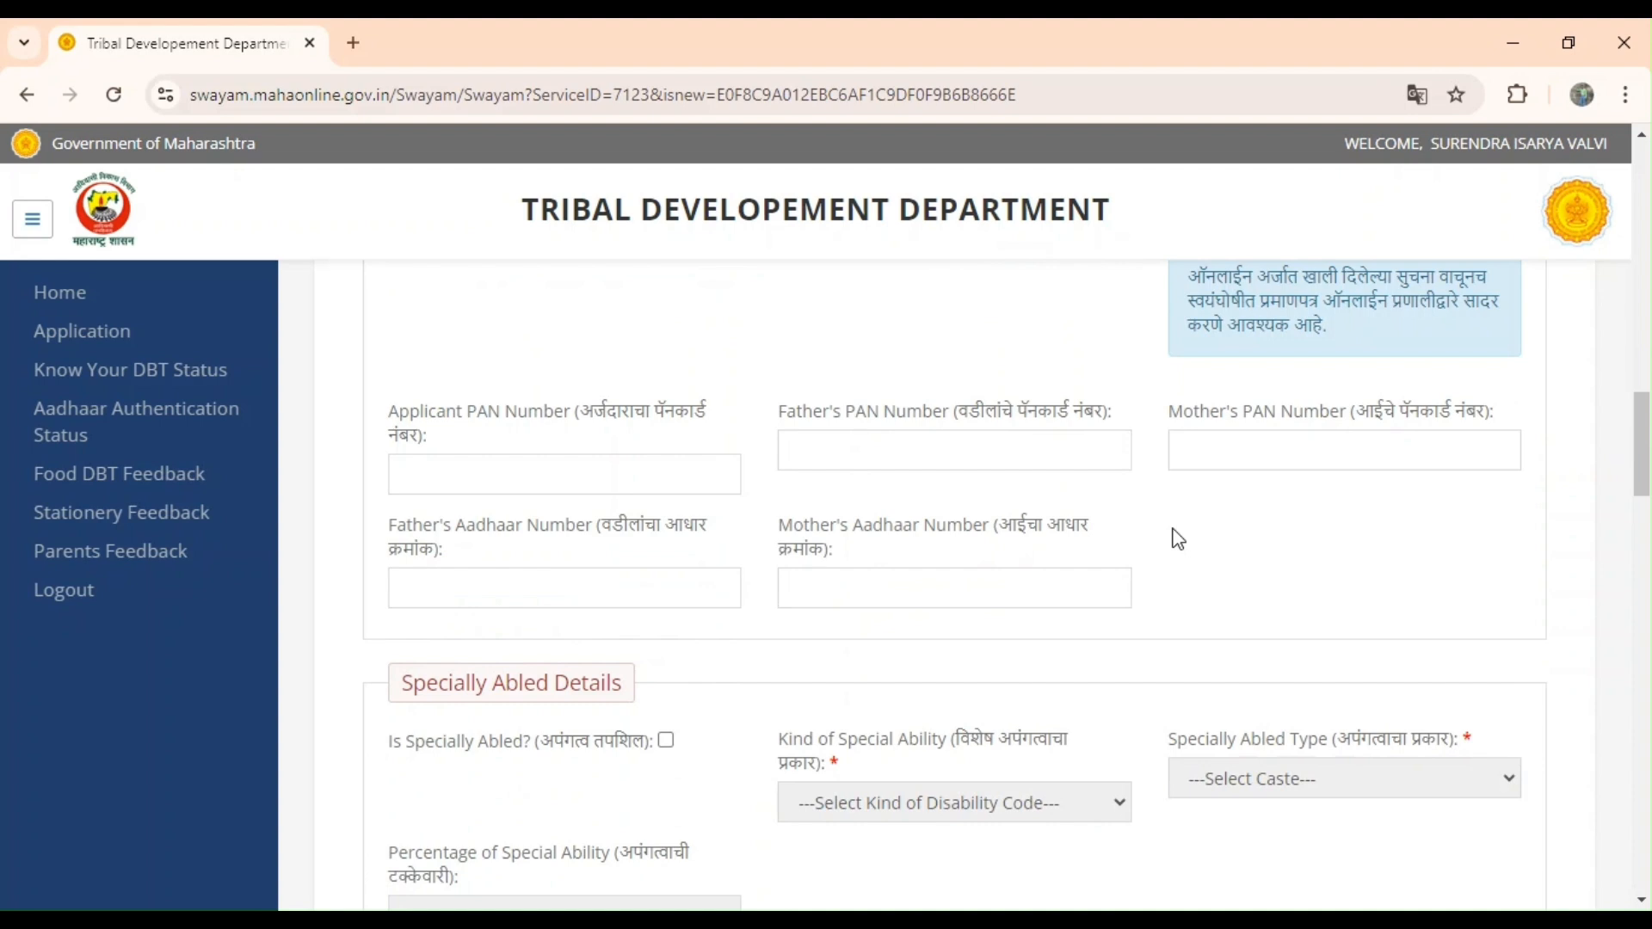
pyautogui.scroll(-4, 1178, 539)
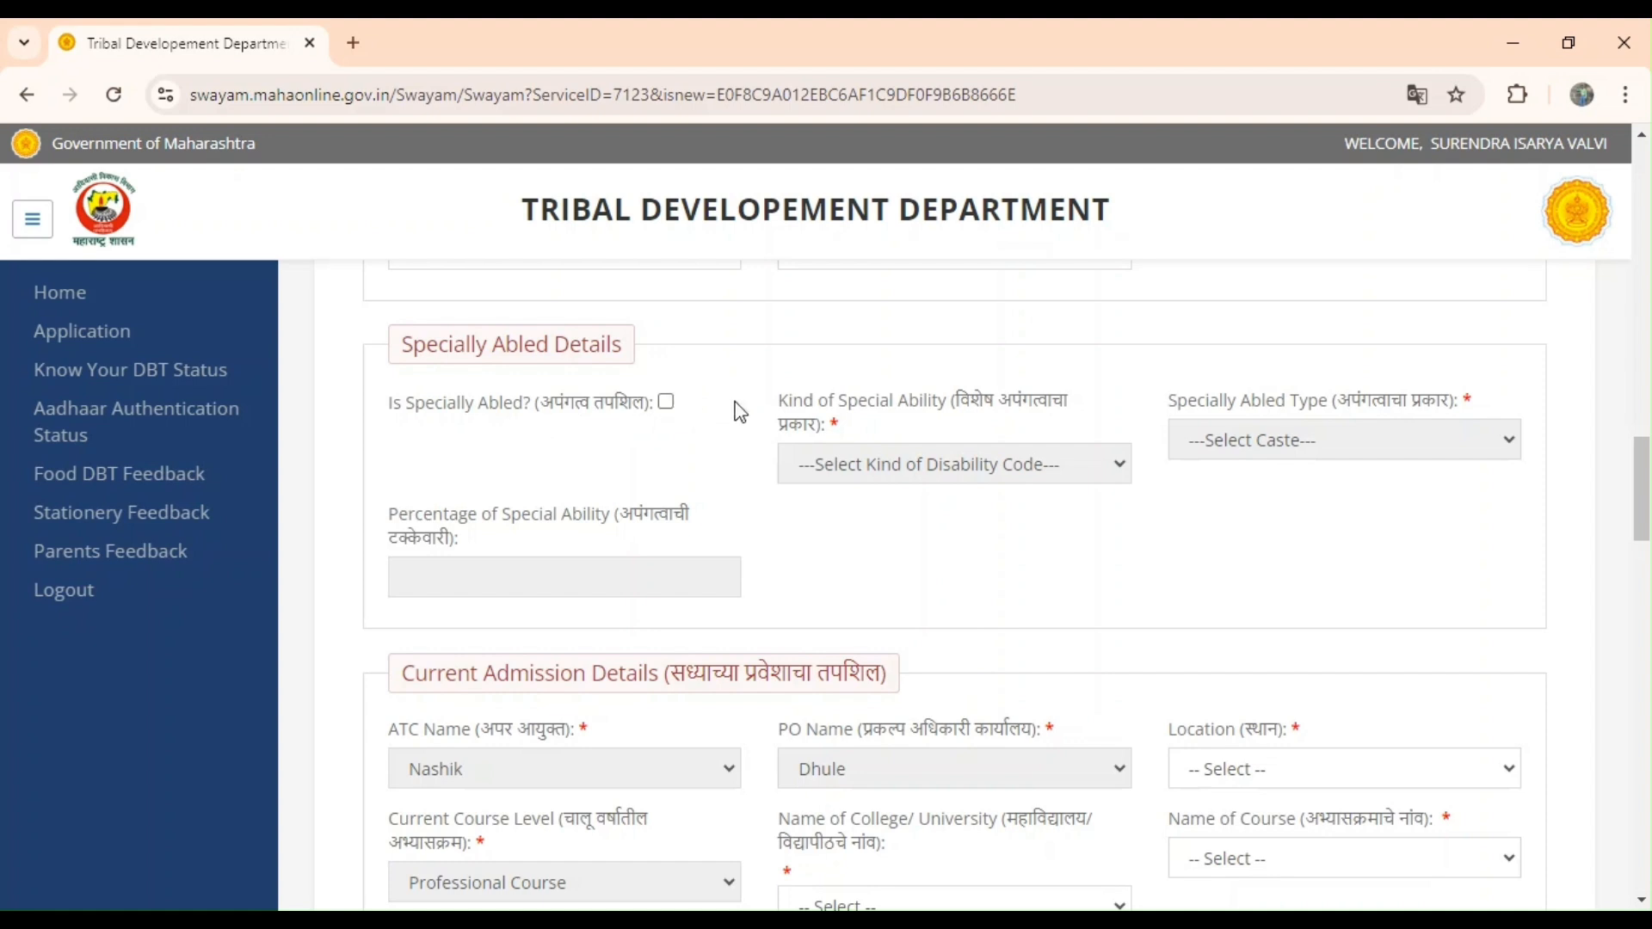
# Scroll to Current Admission Details and set Location to Dhule.
pyautogui.scroll(-4, 738, 413)
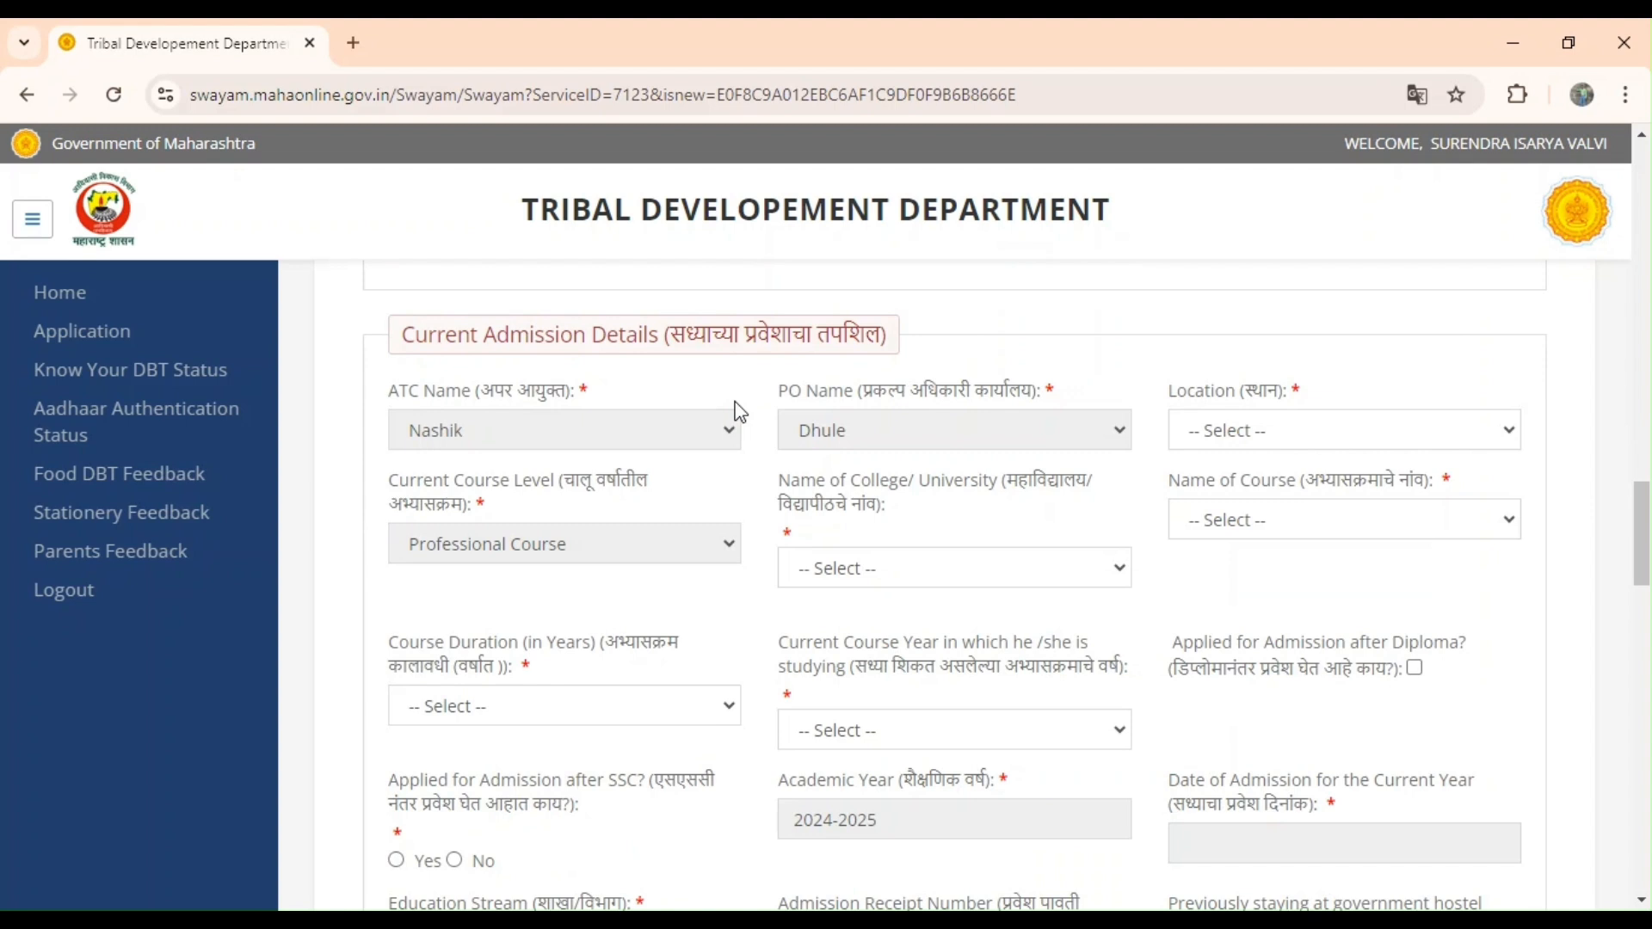
pyautogui.scroll(-1, 1078, 379)
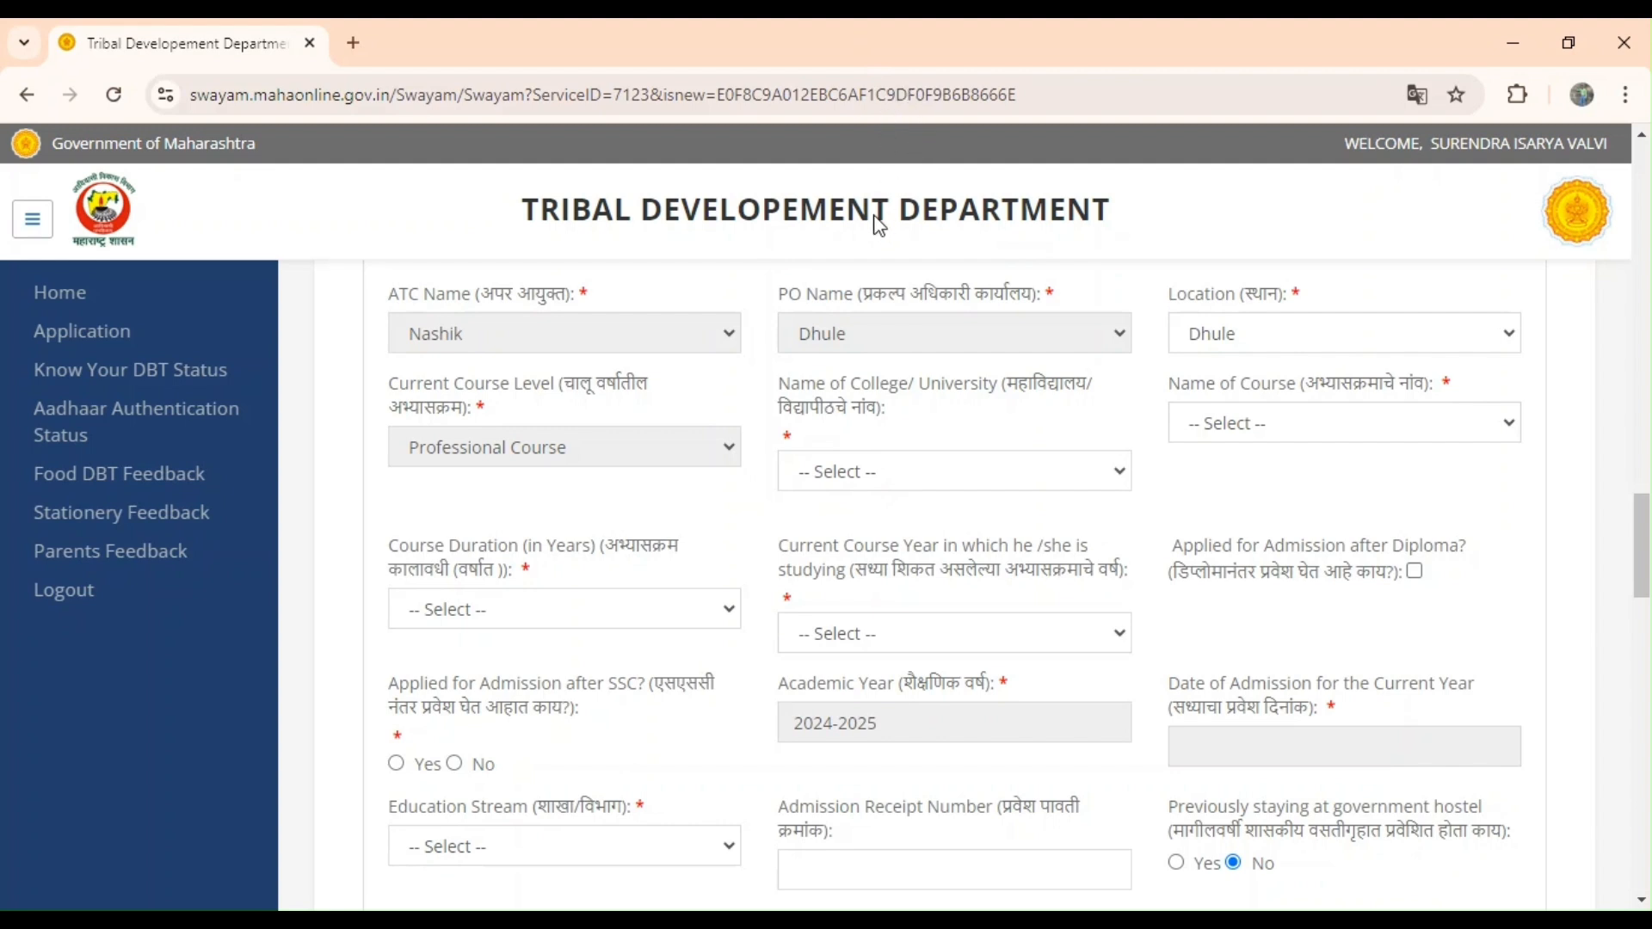
# Select A. C. P. M. Medical College, Morane, Bachelor of Medicine, 5 years, year 1, Medical Education.
pyautogui.click(870, 70)
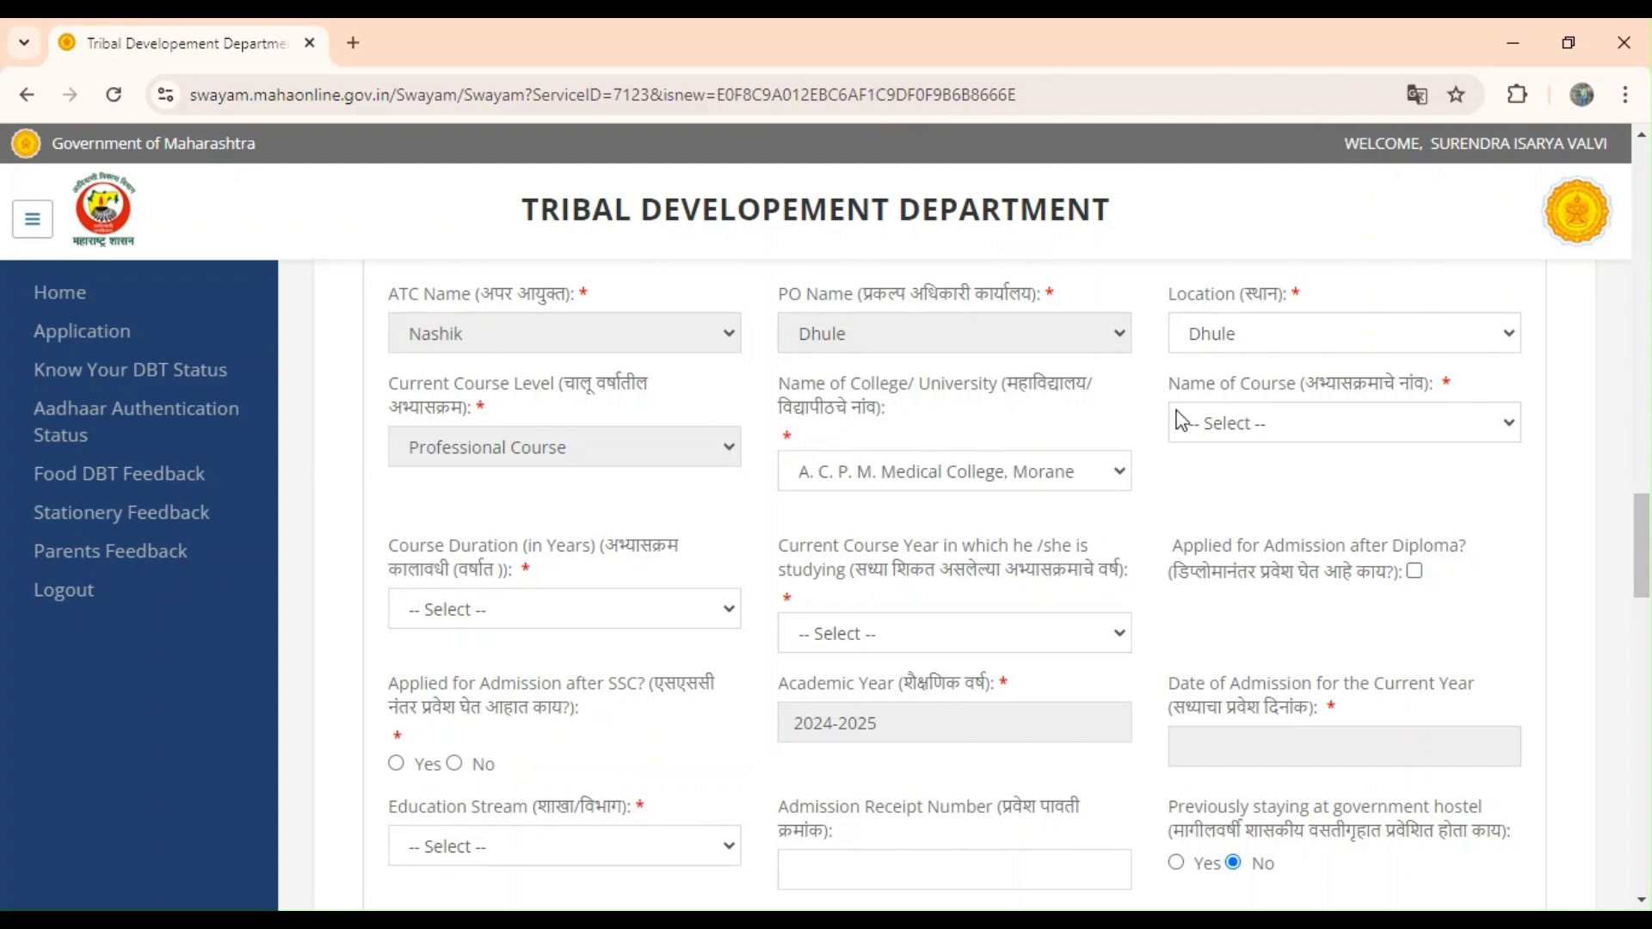
pyautogui.click(1228, 493)
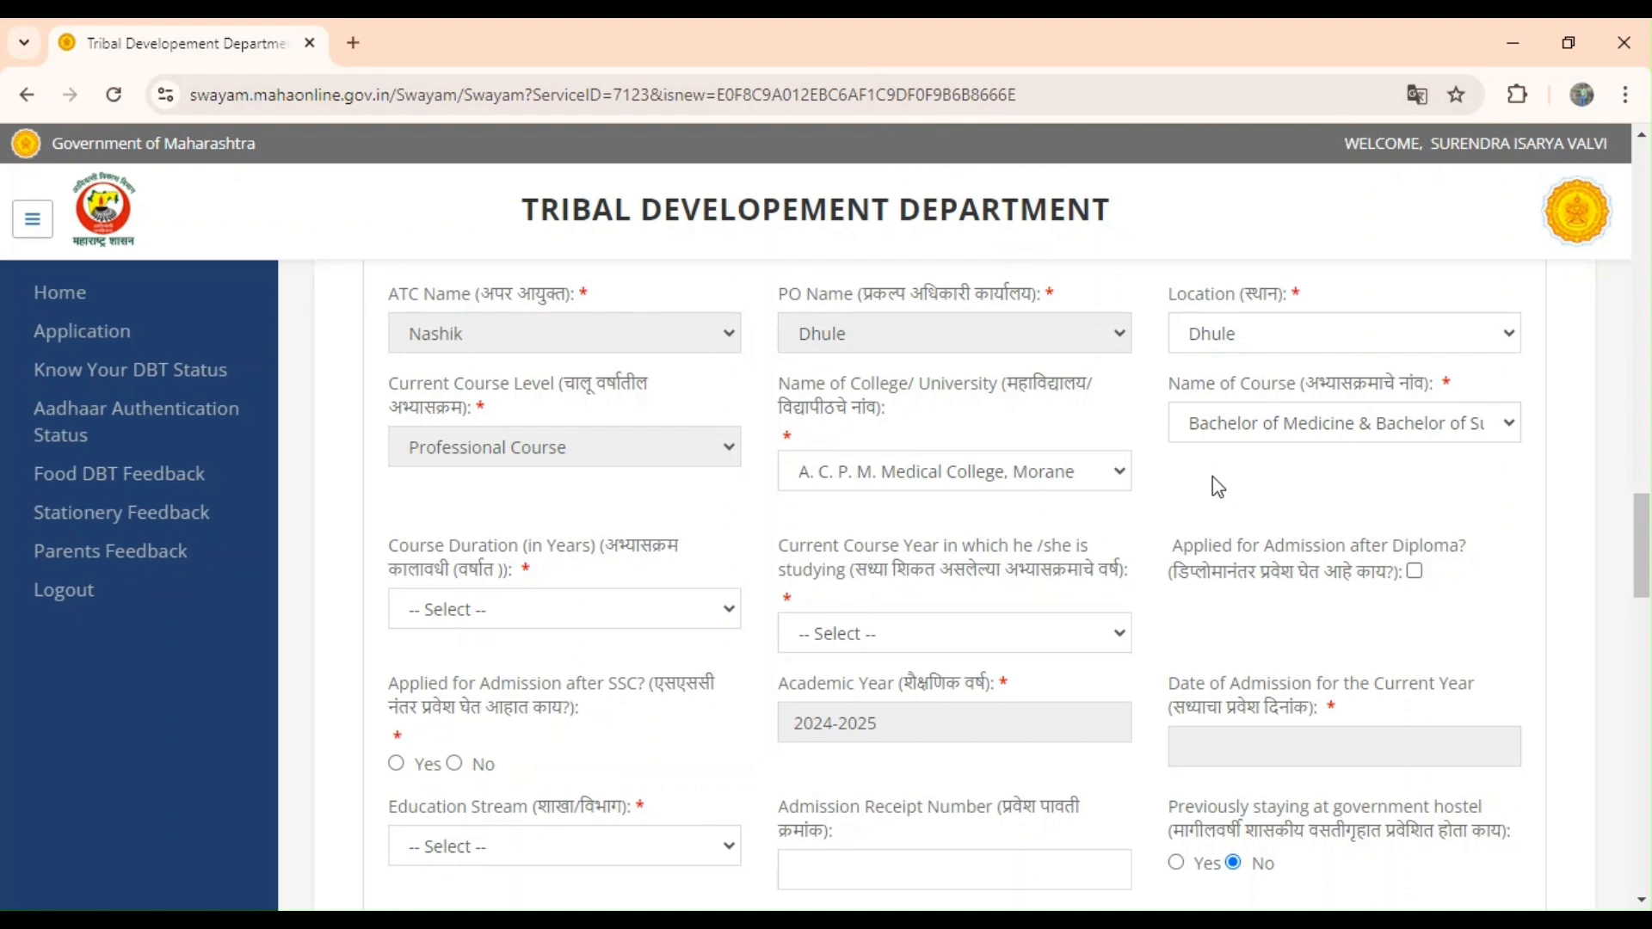
pyautogui.scroll(-1, 1217, 486)
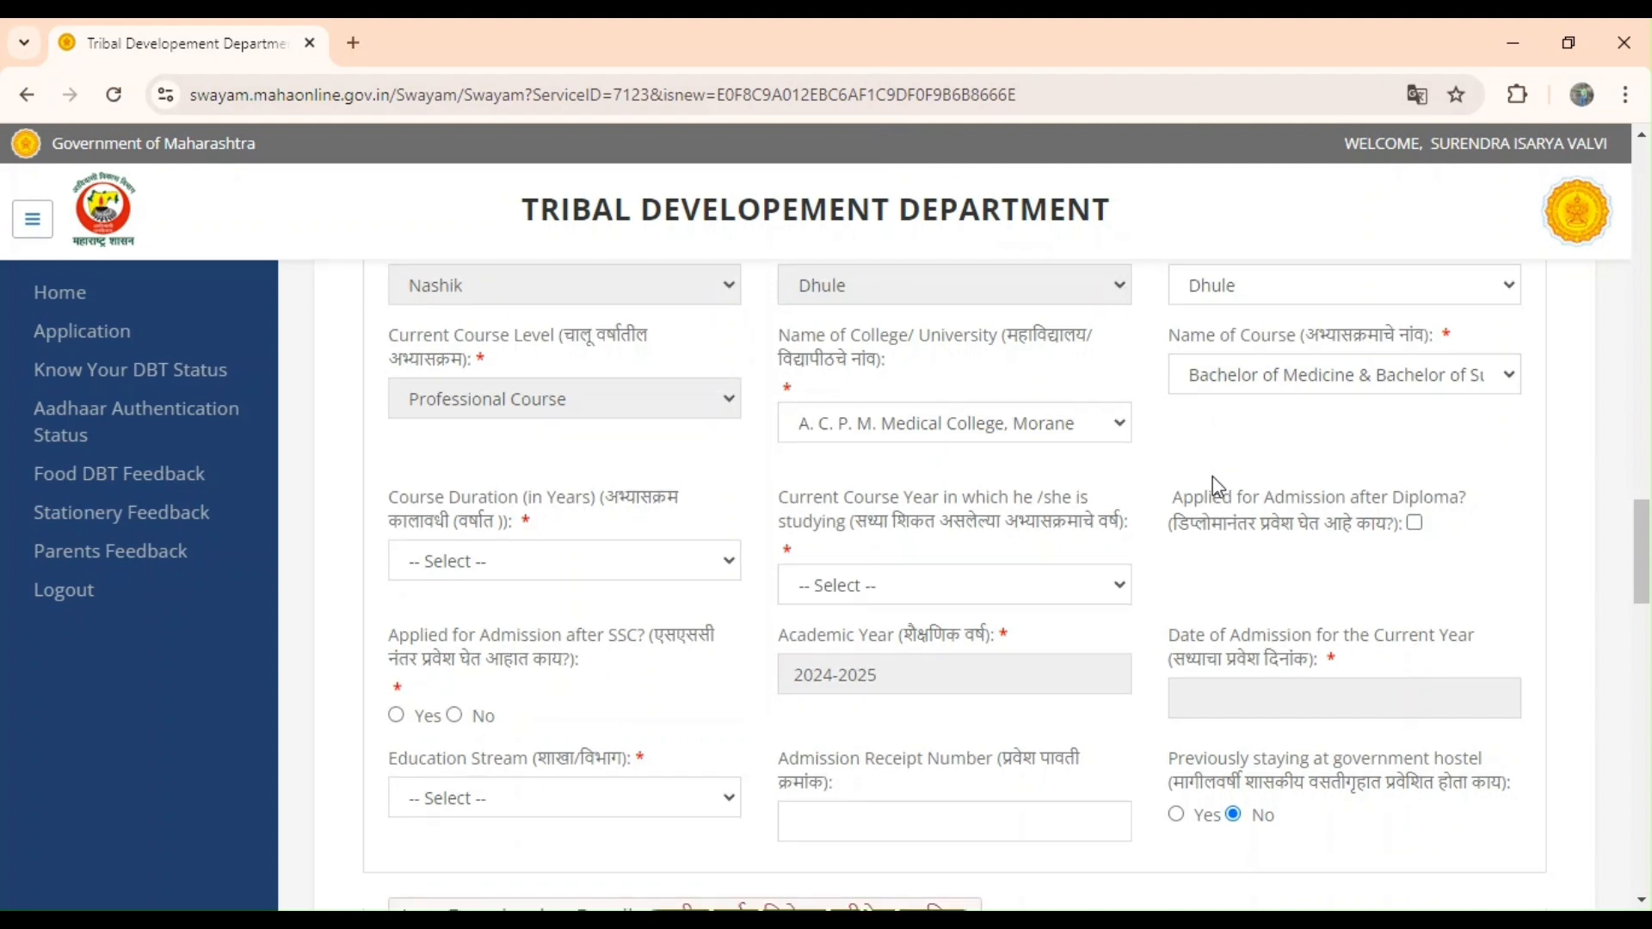
pyautogui.click(579, 558)
pyautogui.click(551, 627)
pyautogui.click(826, 662)
pyautogui.scroll(-2, 1264, 561)
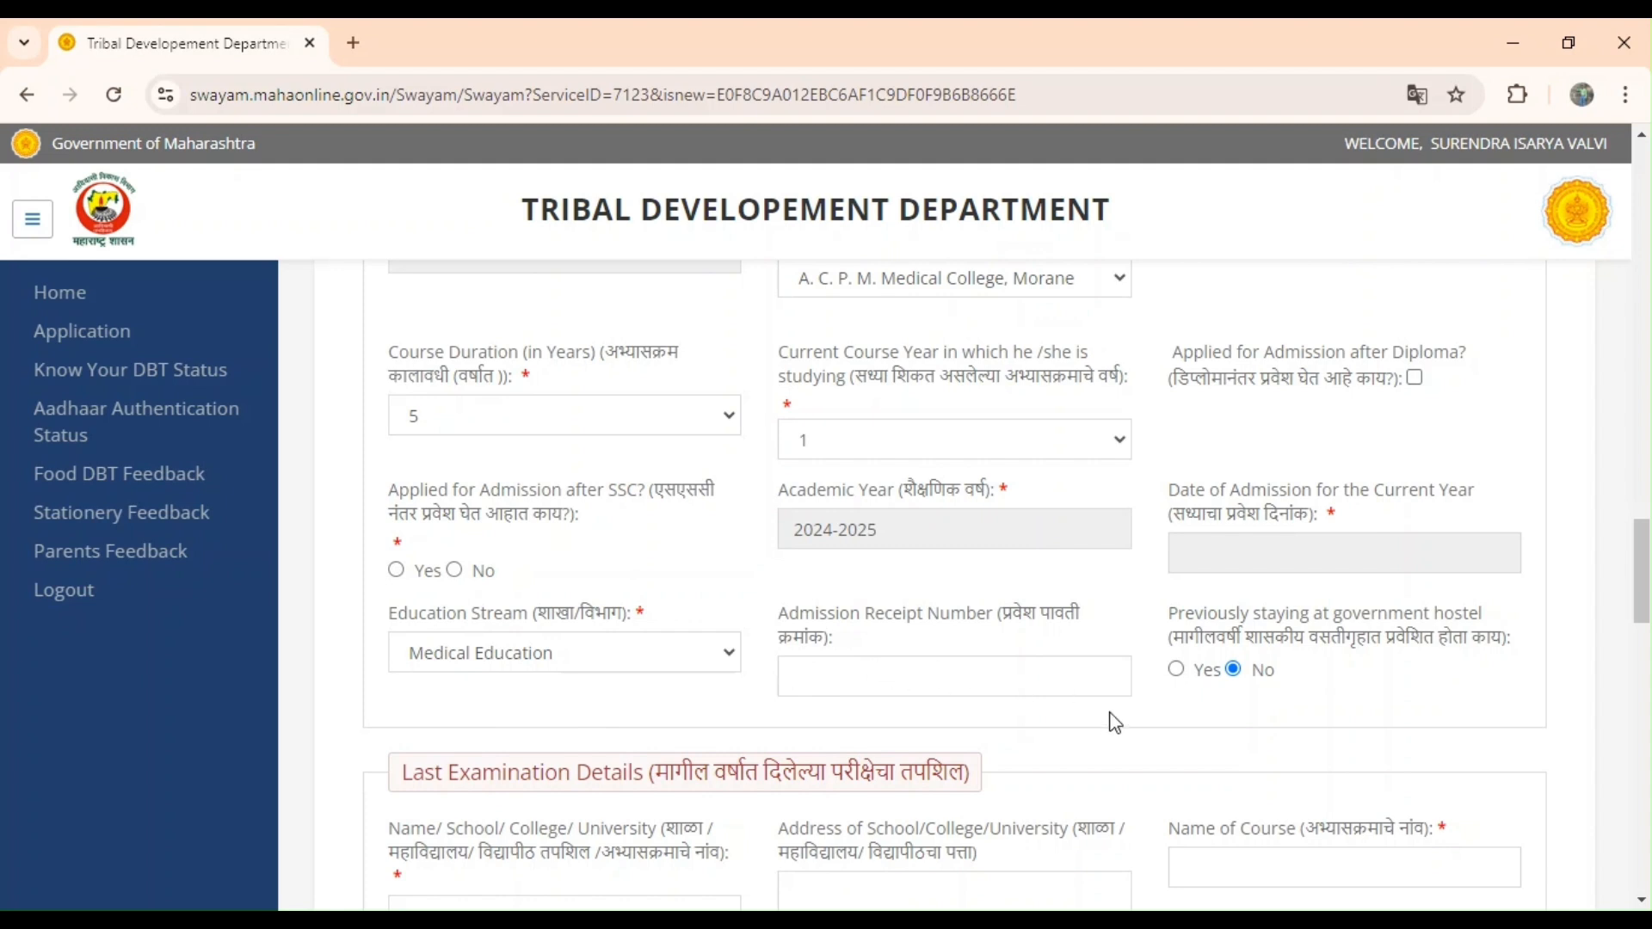
# Record the last exam as 2-year duration, 1000 of 1500 marks, result Pass.
pyautogui.scroll(-1, 1115, 723)
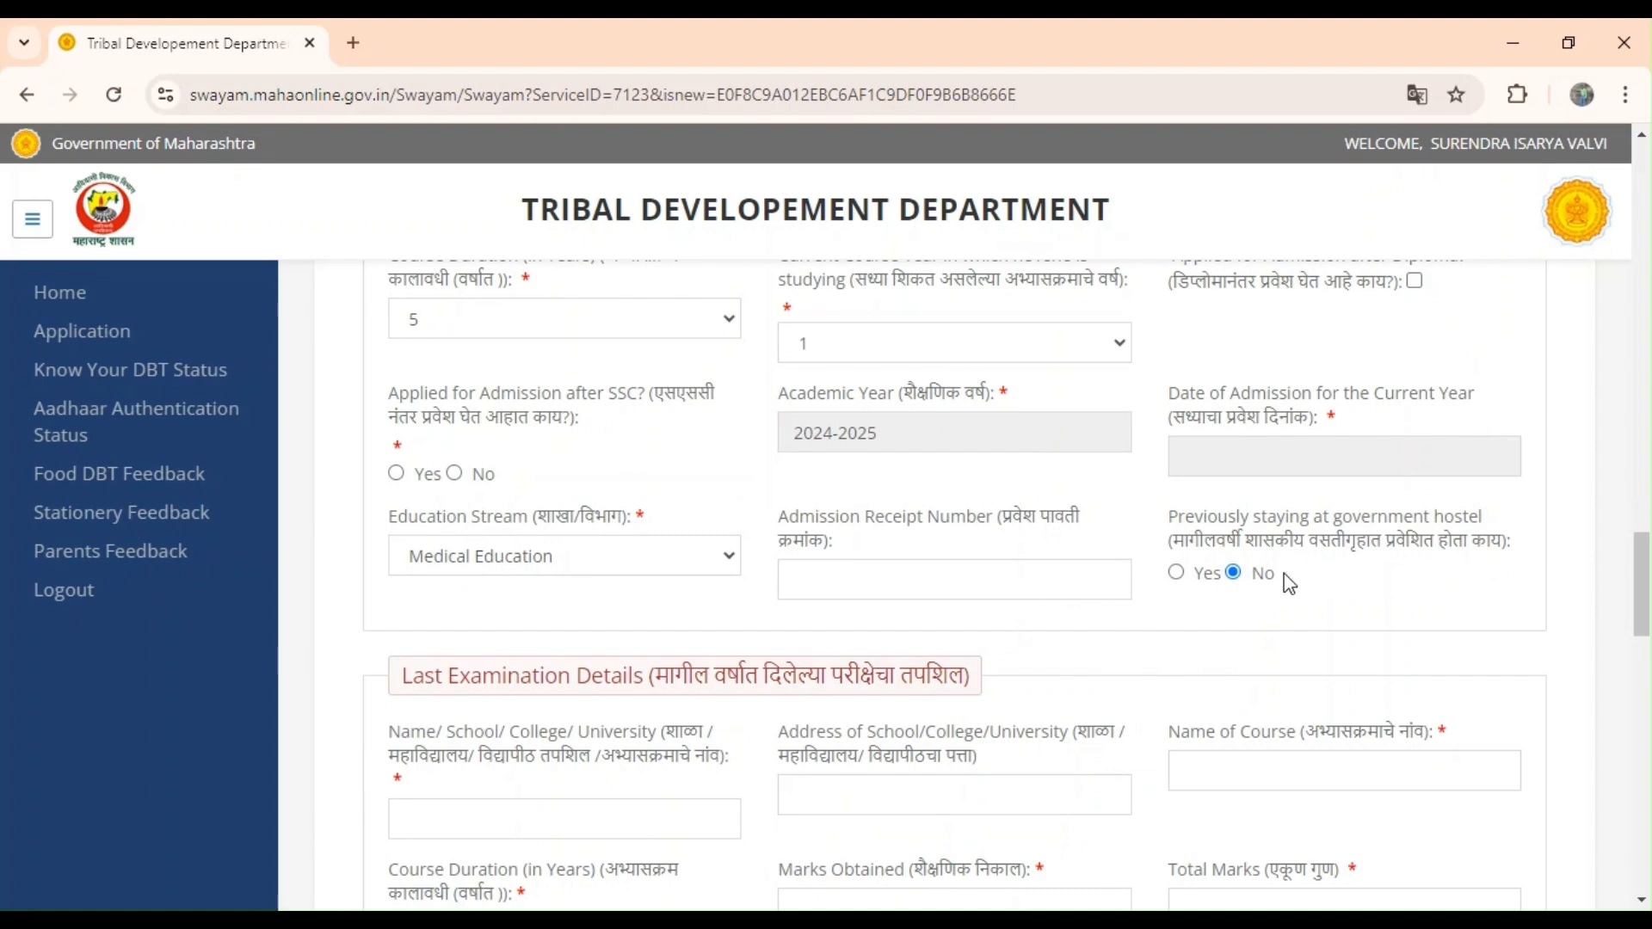
pyautogui.scroll(-3, 1183, 627)
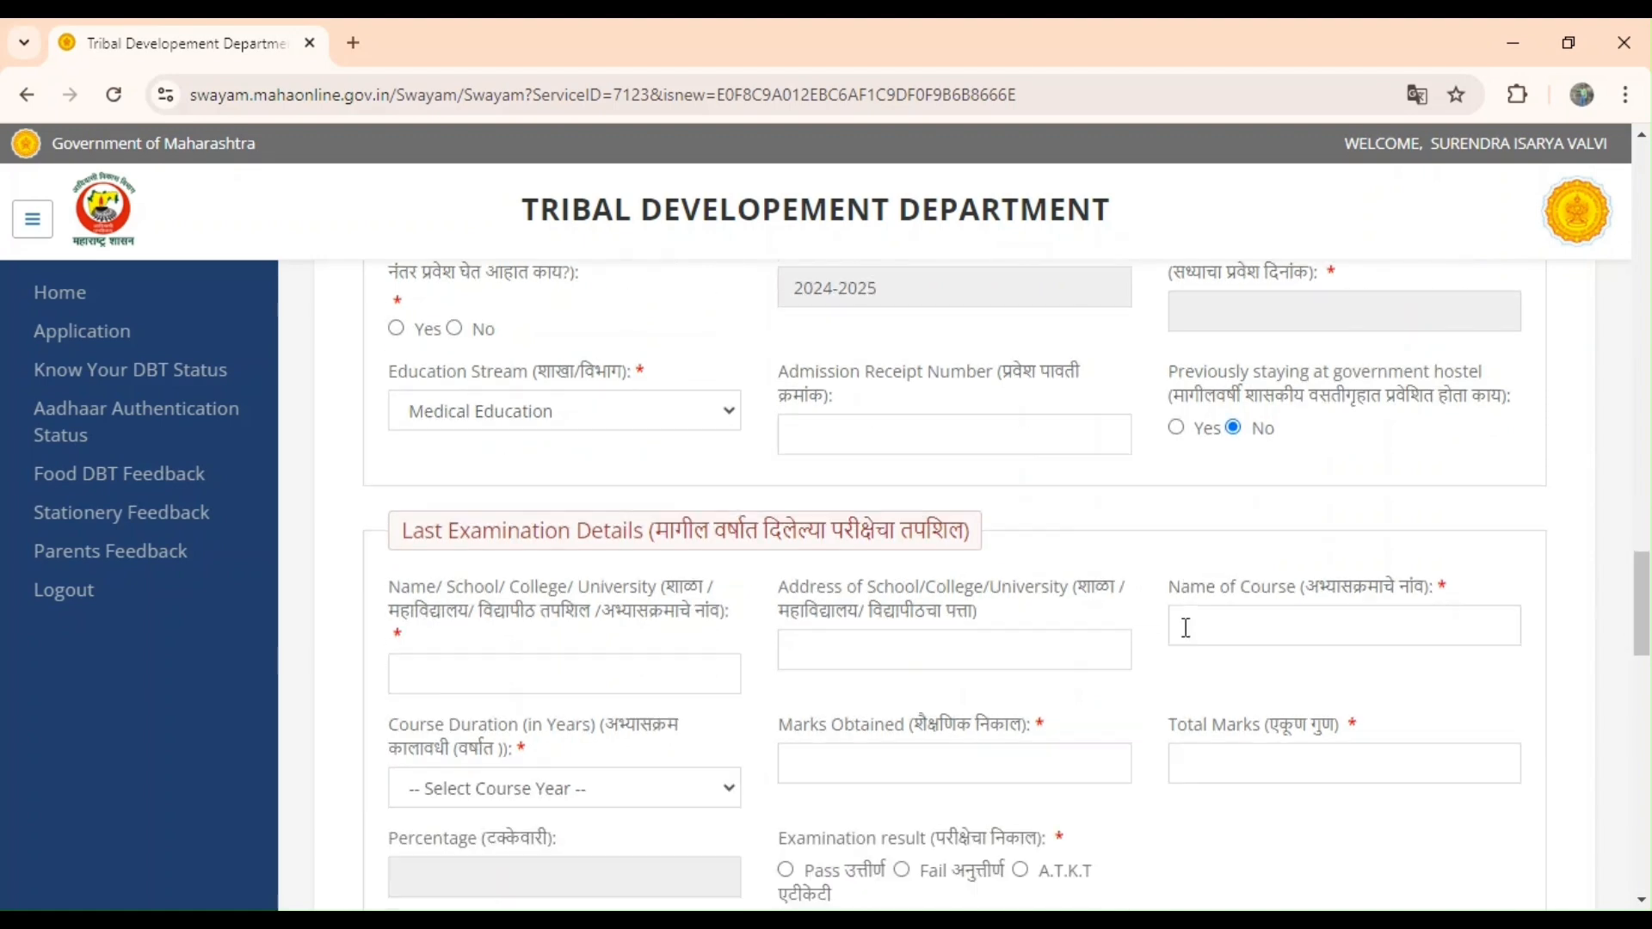
pyautogui.scroll(-3, 1186, 627)
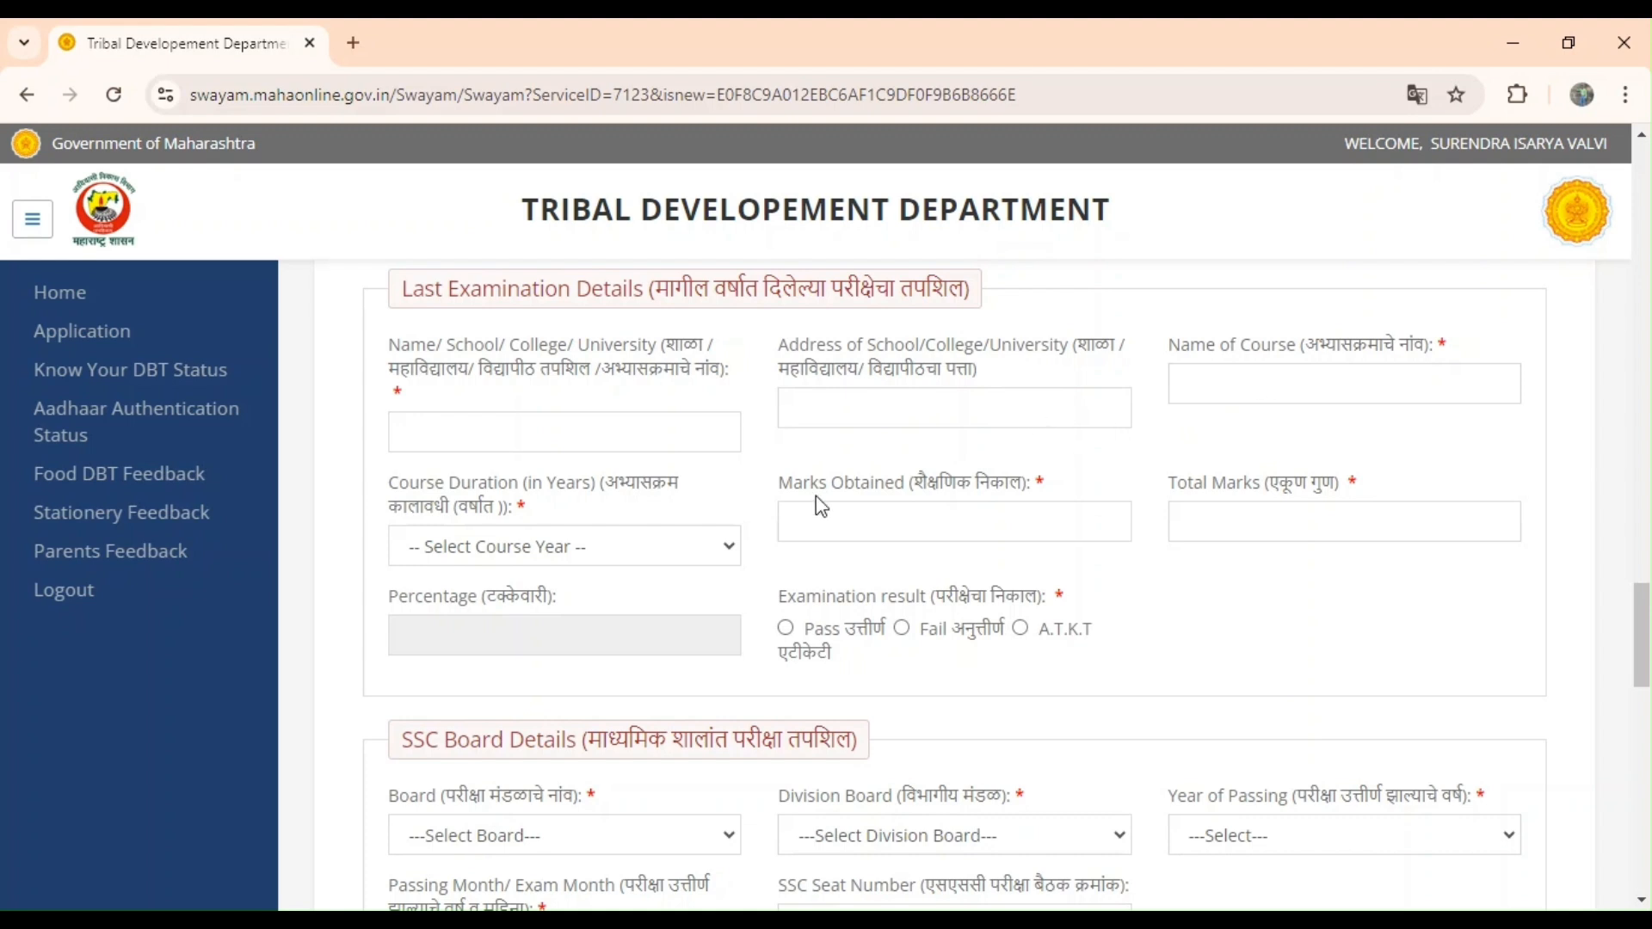
pyautogui.click(494, 659)
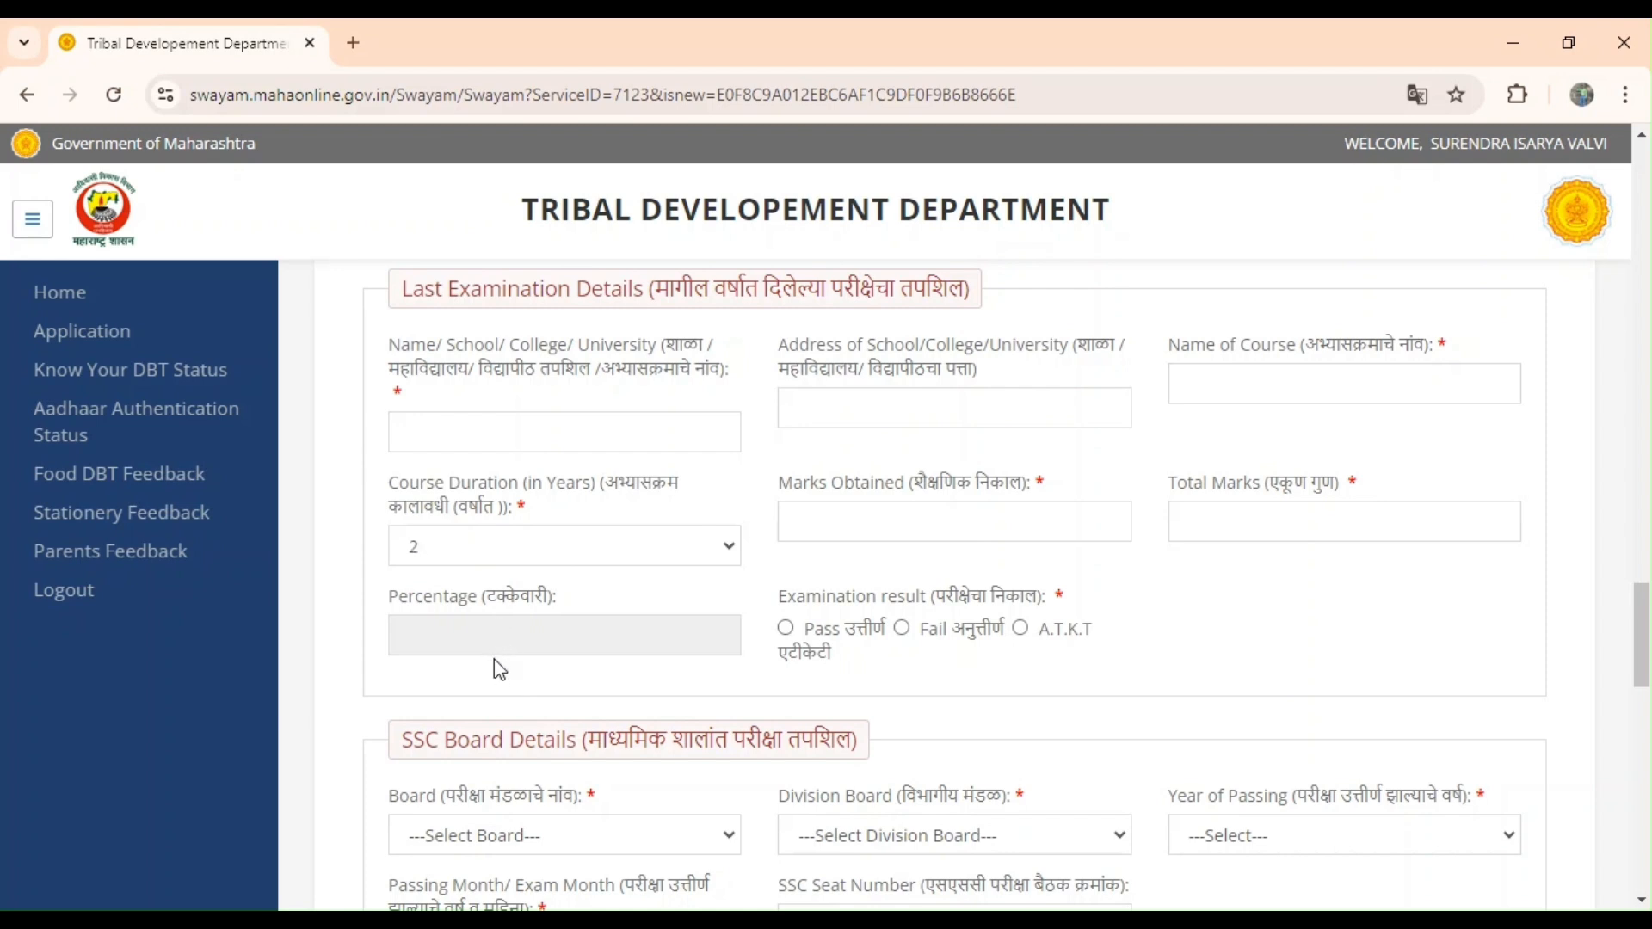
pyautogui.click(852, 516)
pyautogui.write('1000')
pyautogui.click(1191, 530)
pyautogui.write('1500')
pyautogui.click(788, 631)
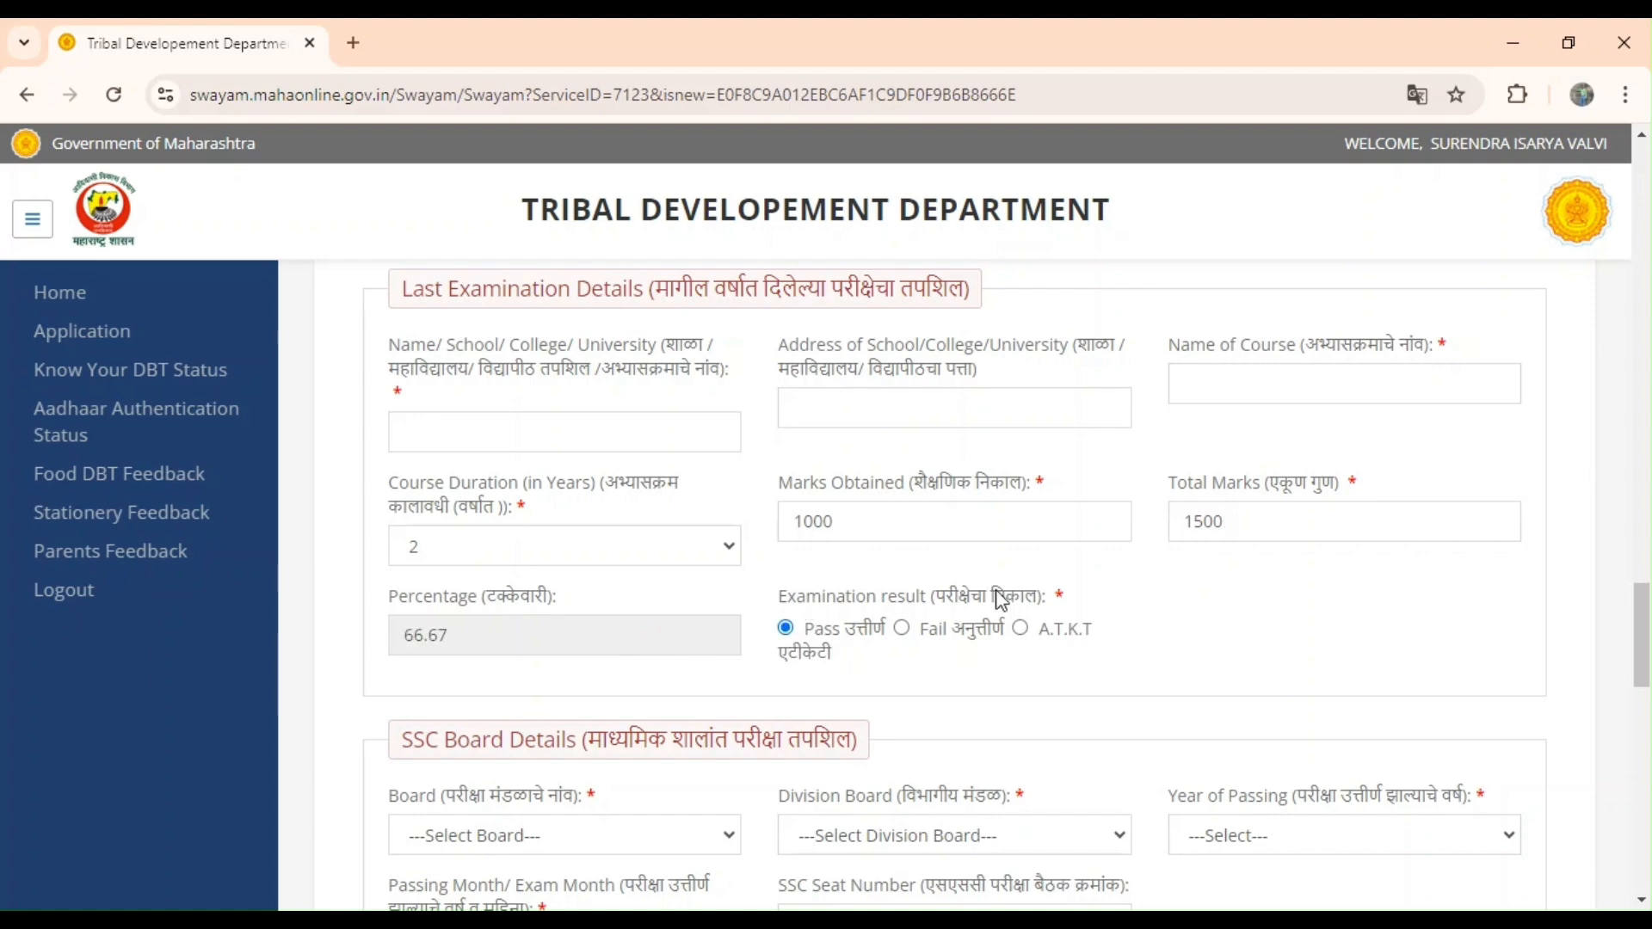
pyautogui.scroll(-3, 1224, 609)
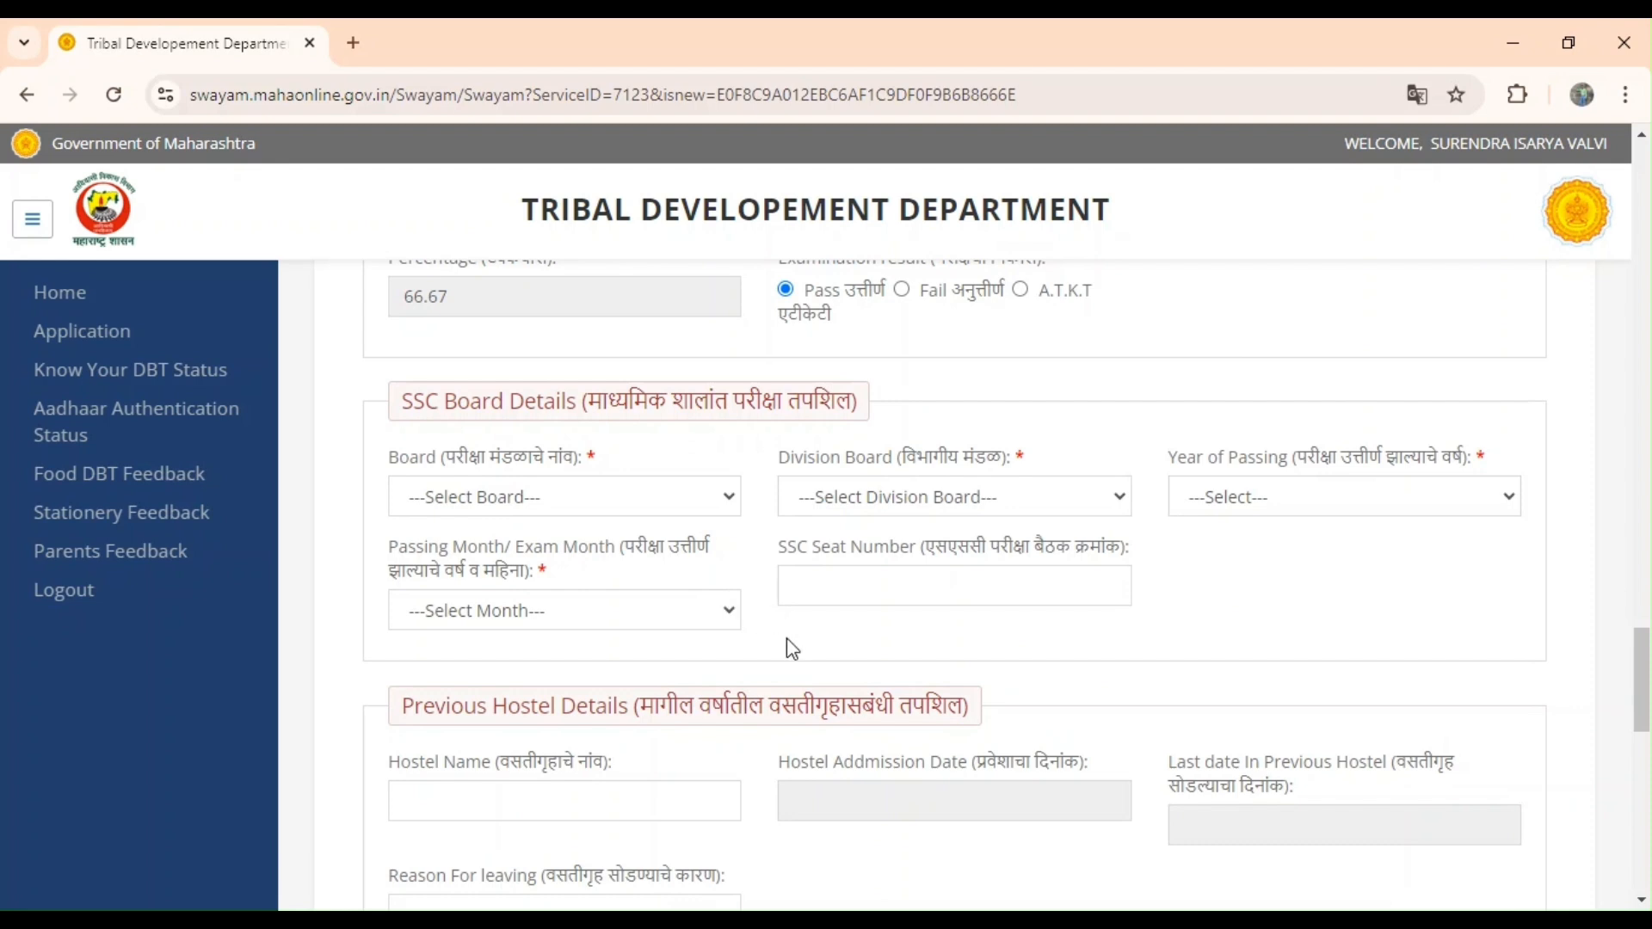
pyautogui.scroll(-3, 787, 641)
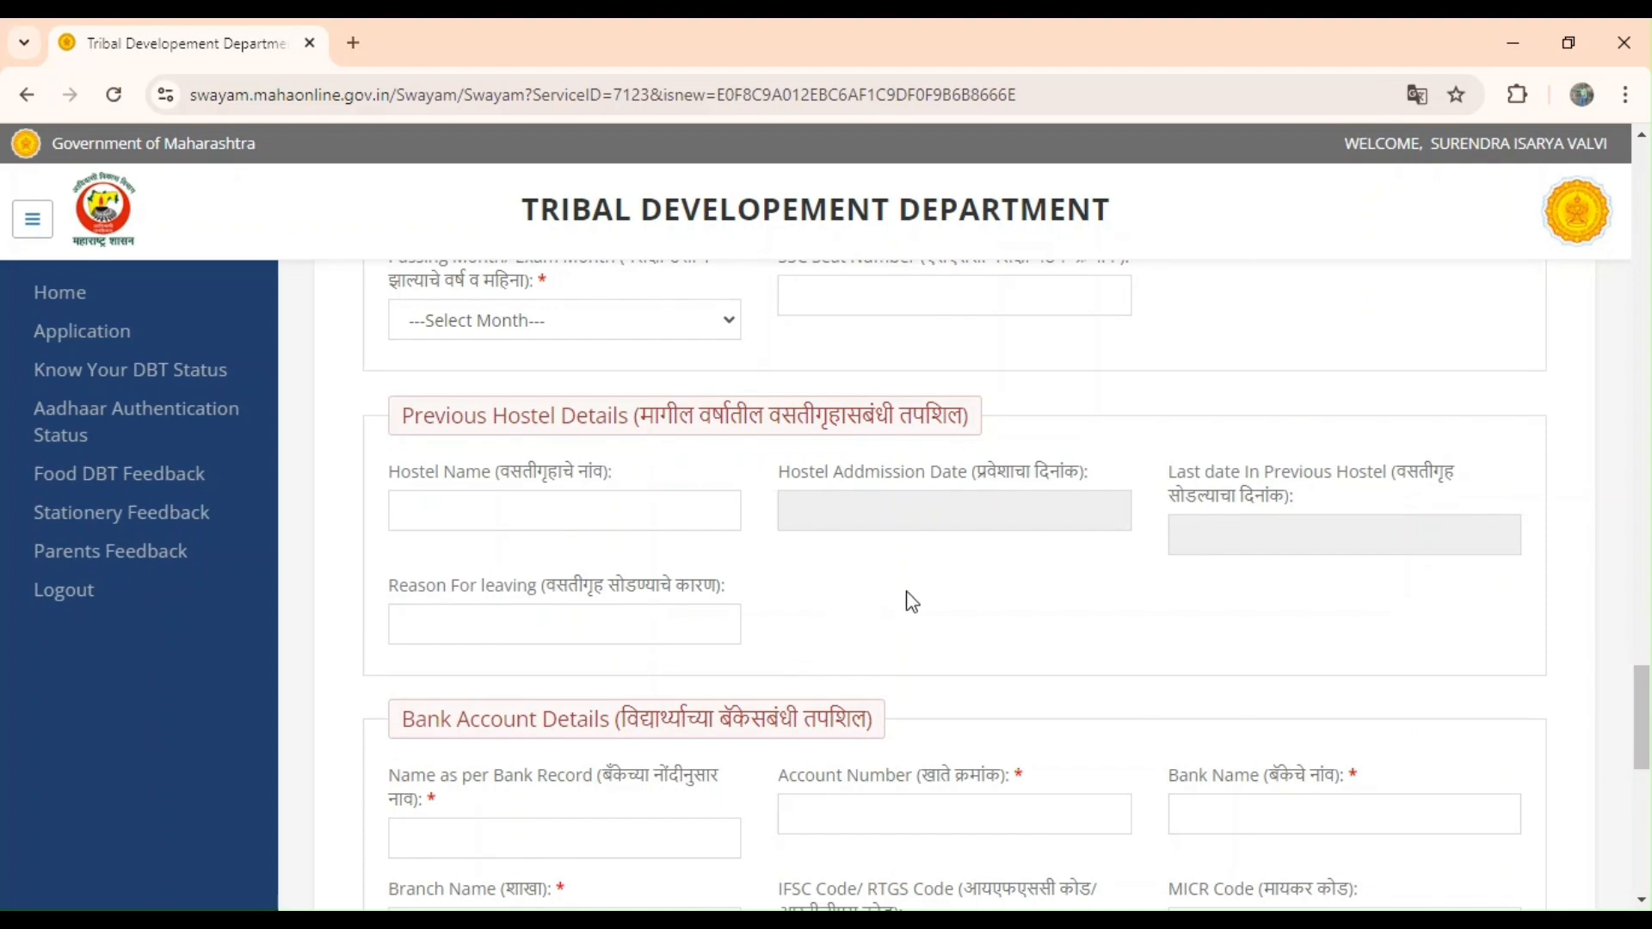
pyautogui.scroll(-4, 940, 604)
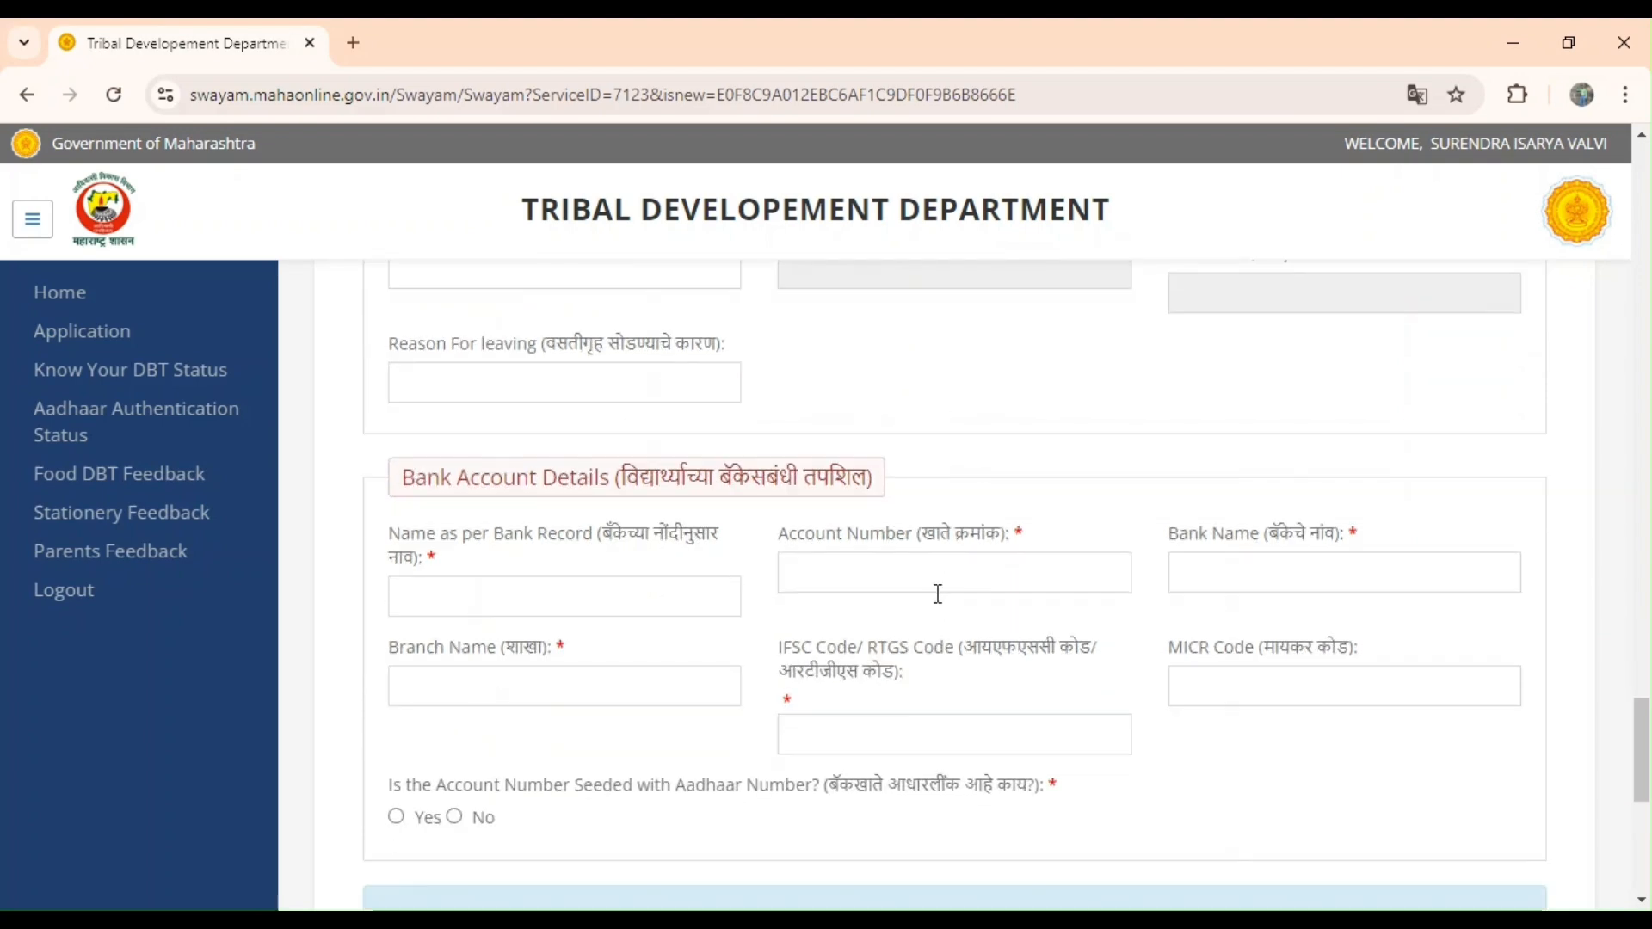
pyautogui.scroll(-1, 938, 595)
pyautogui.scroll(2, 938, 593)
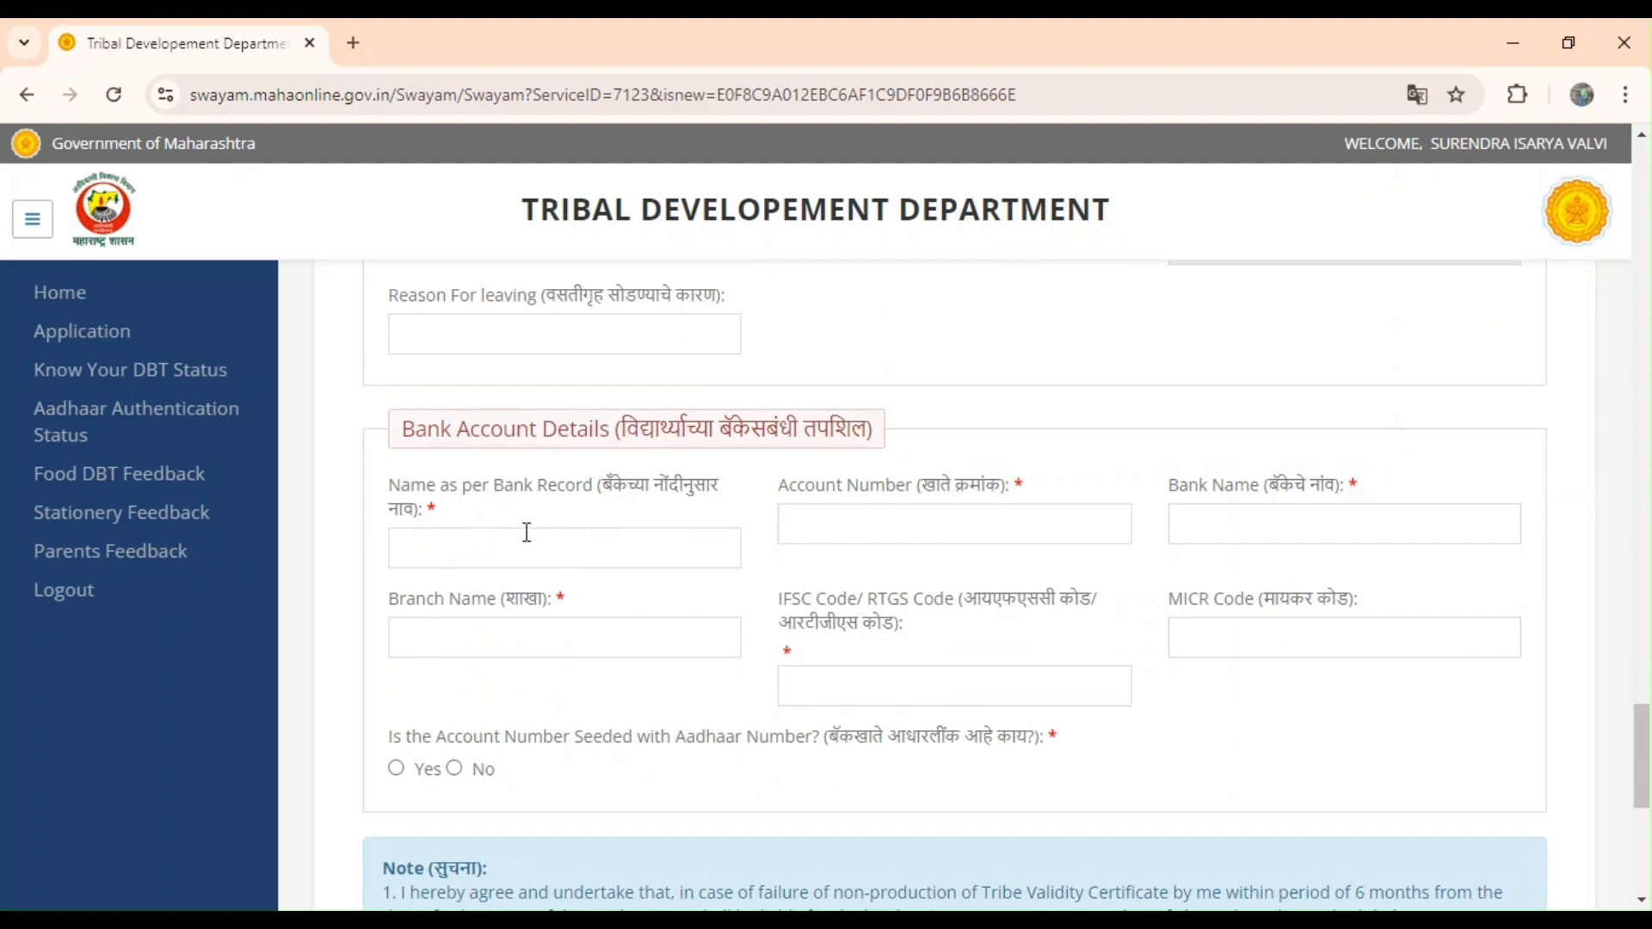
# Enter 123456789 as the bank-record name, triggering the invalid account holder name error.
pyautogui.write('123456789')
pyautogui.click(1271, 522)
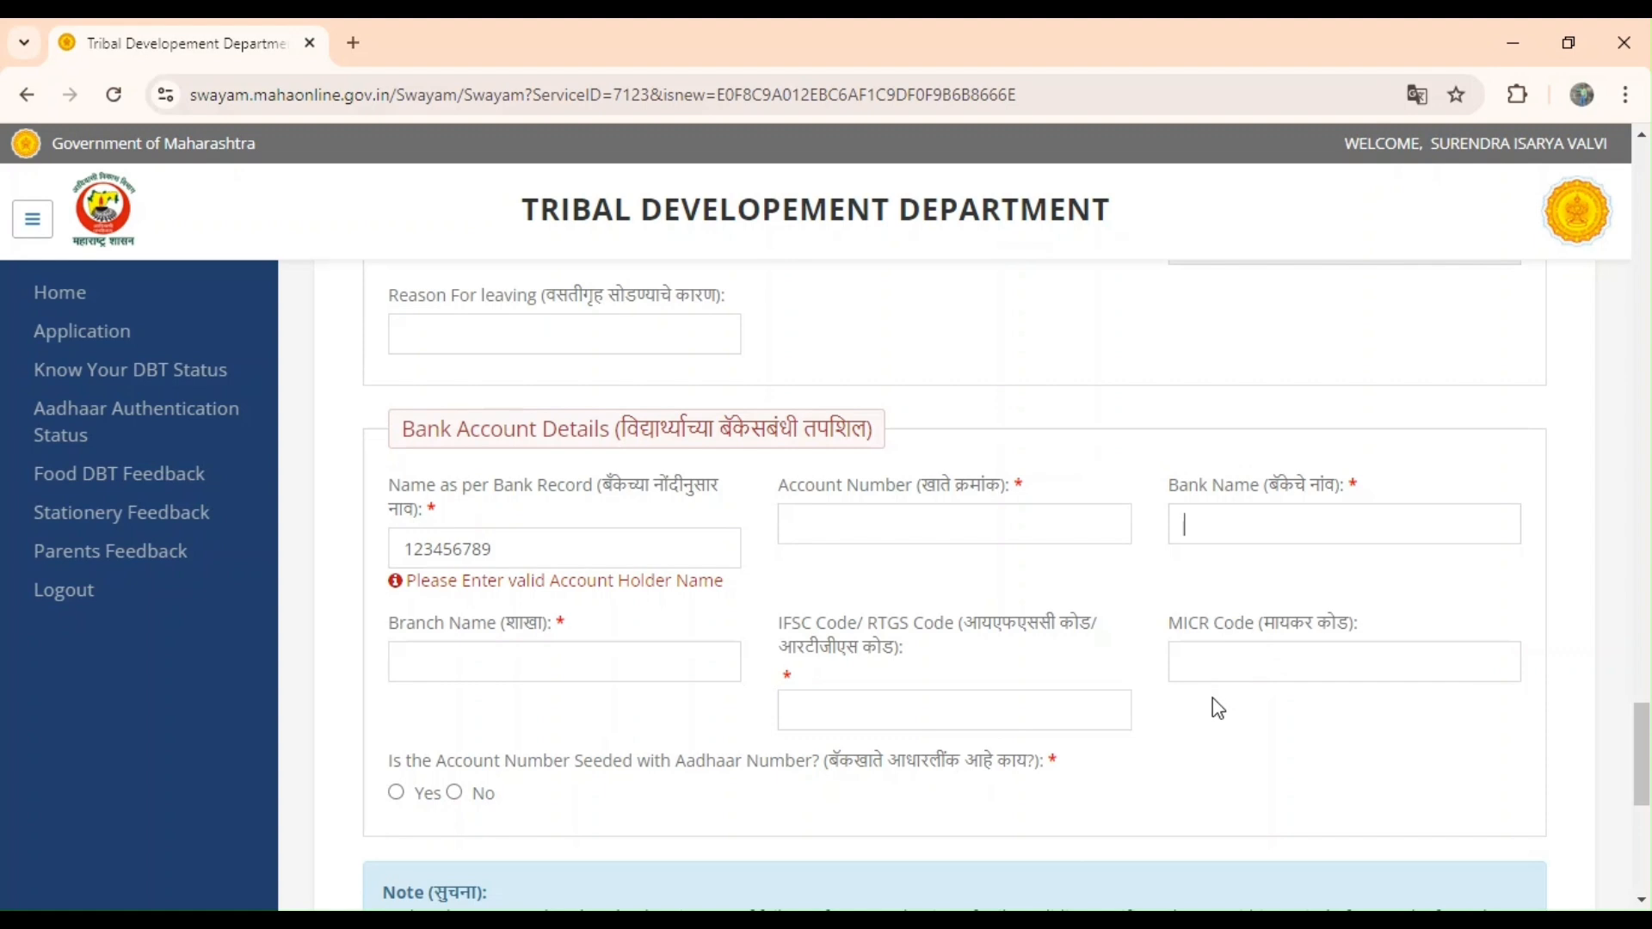
pyautogui.scroll(-2, 1209, 710)
pyautogui.scroll(-1, 1210, 711)
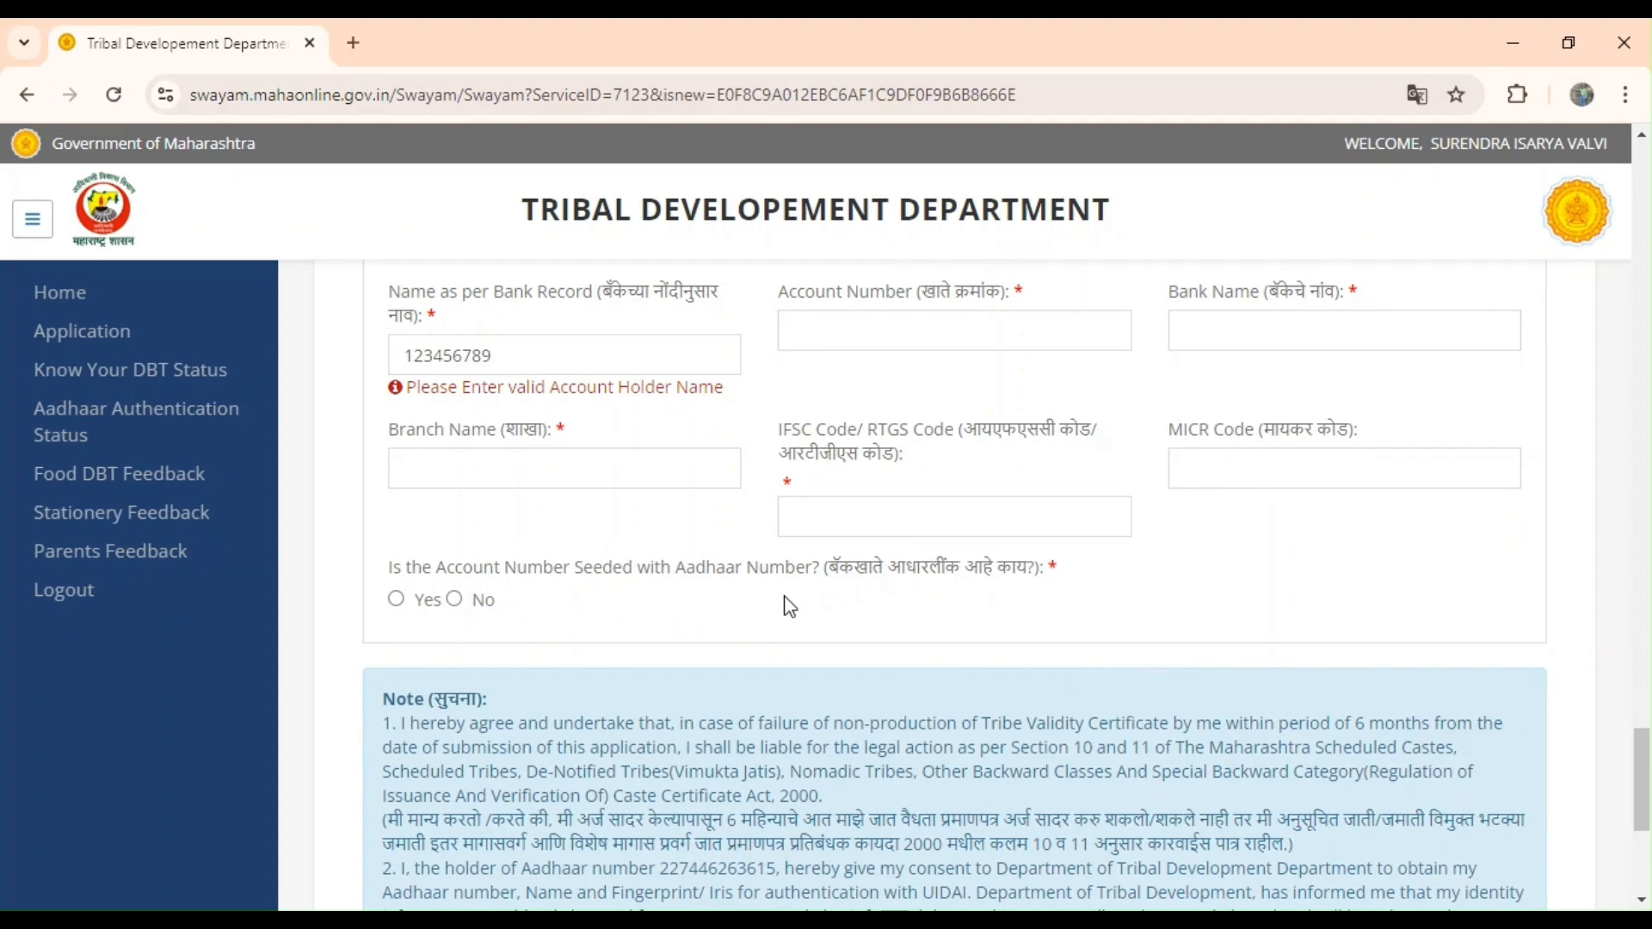
# Tick the 'I Agree' box in the Note section to accept the Tribe Validity and Aadhaar consent terms.
pyautogui.scroll(-2, 790, 607)
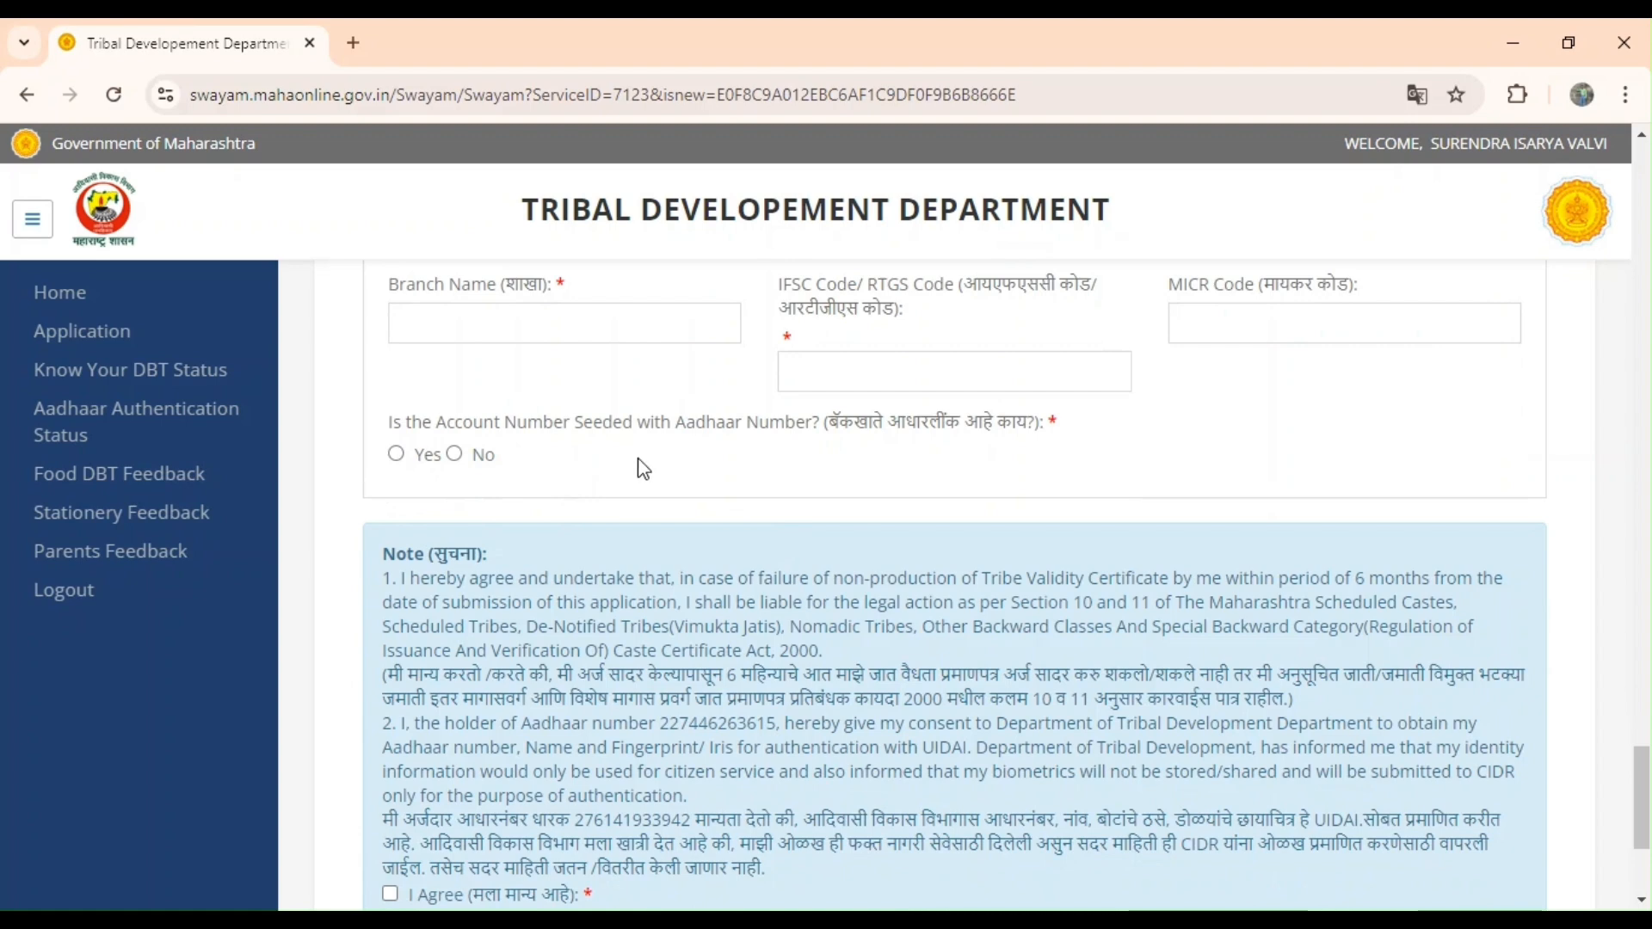
pyautogui.scroll(-2, 648, 469)
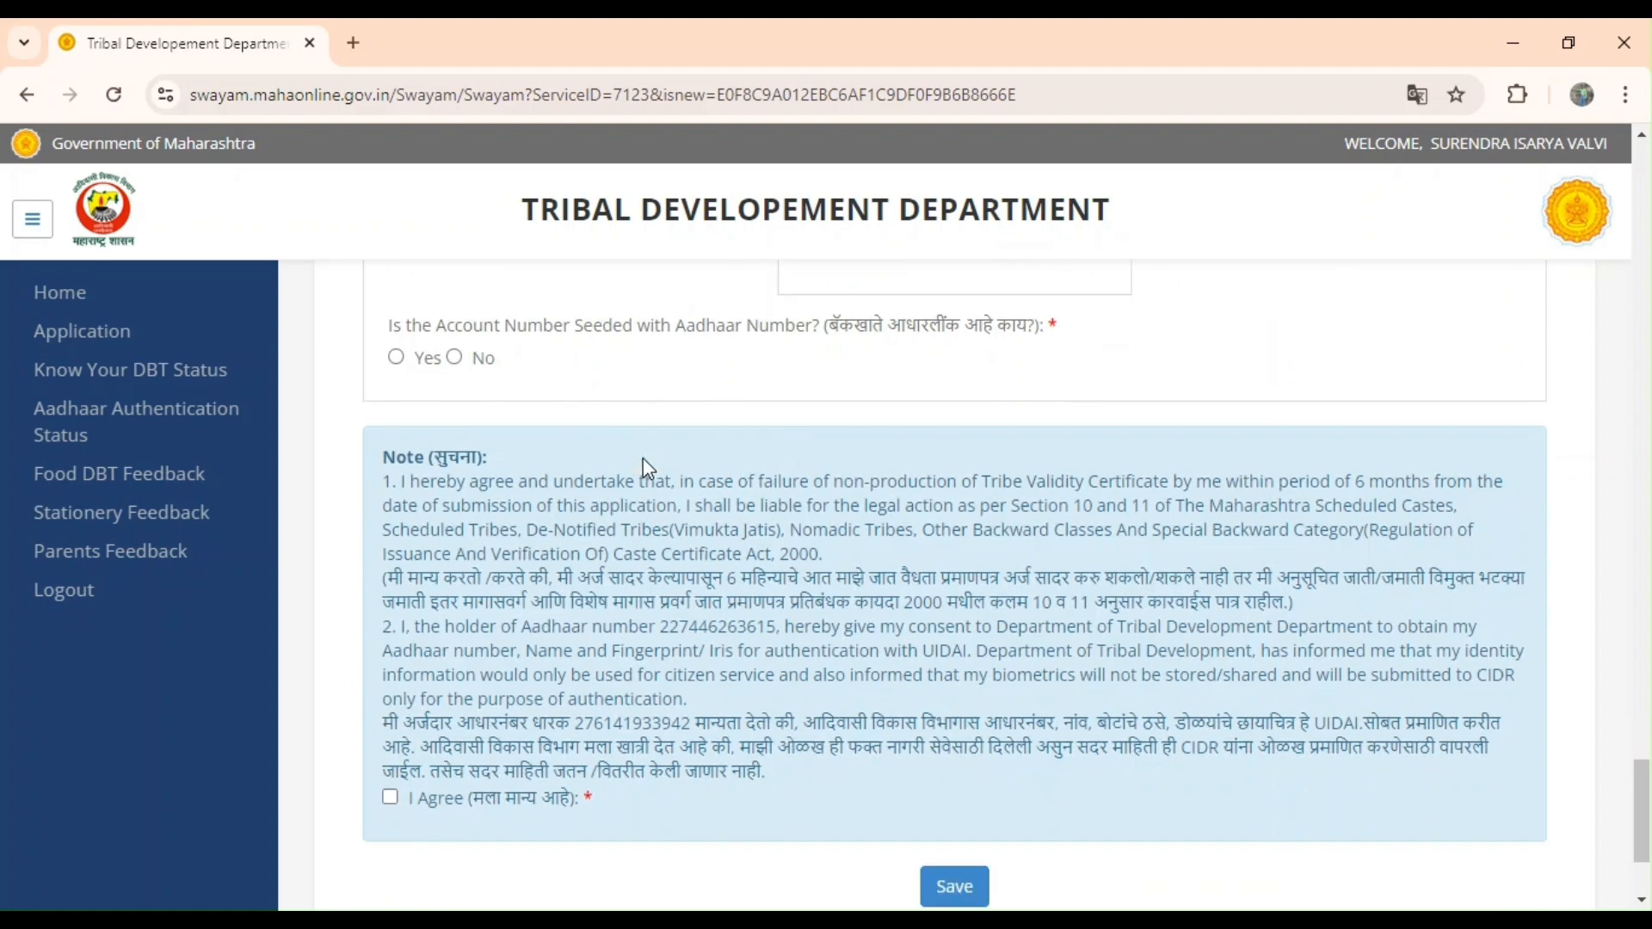
pyautogui.scroll(-1, 648, 469)
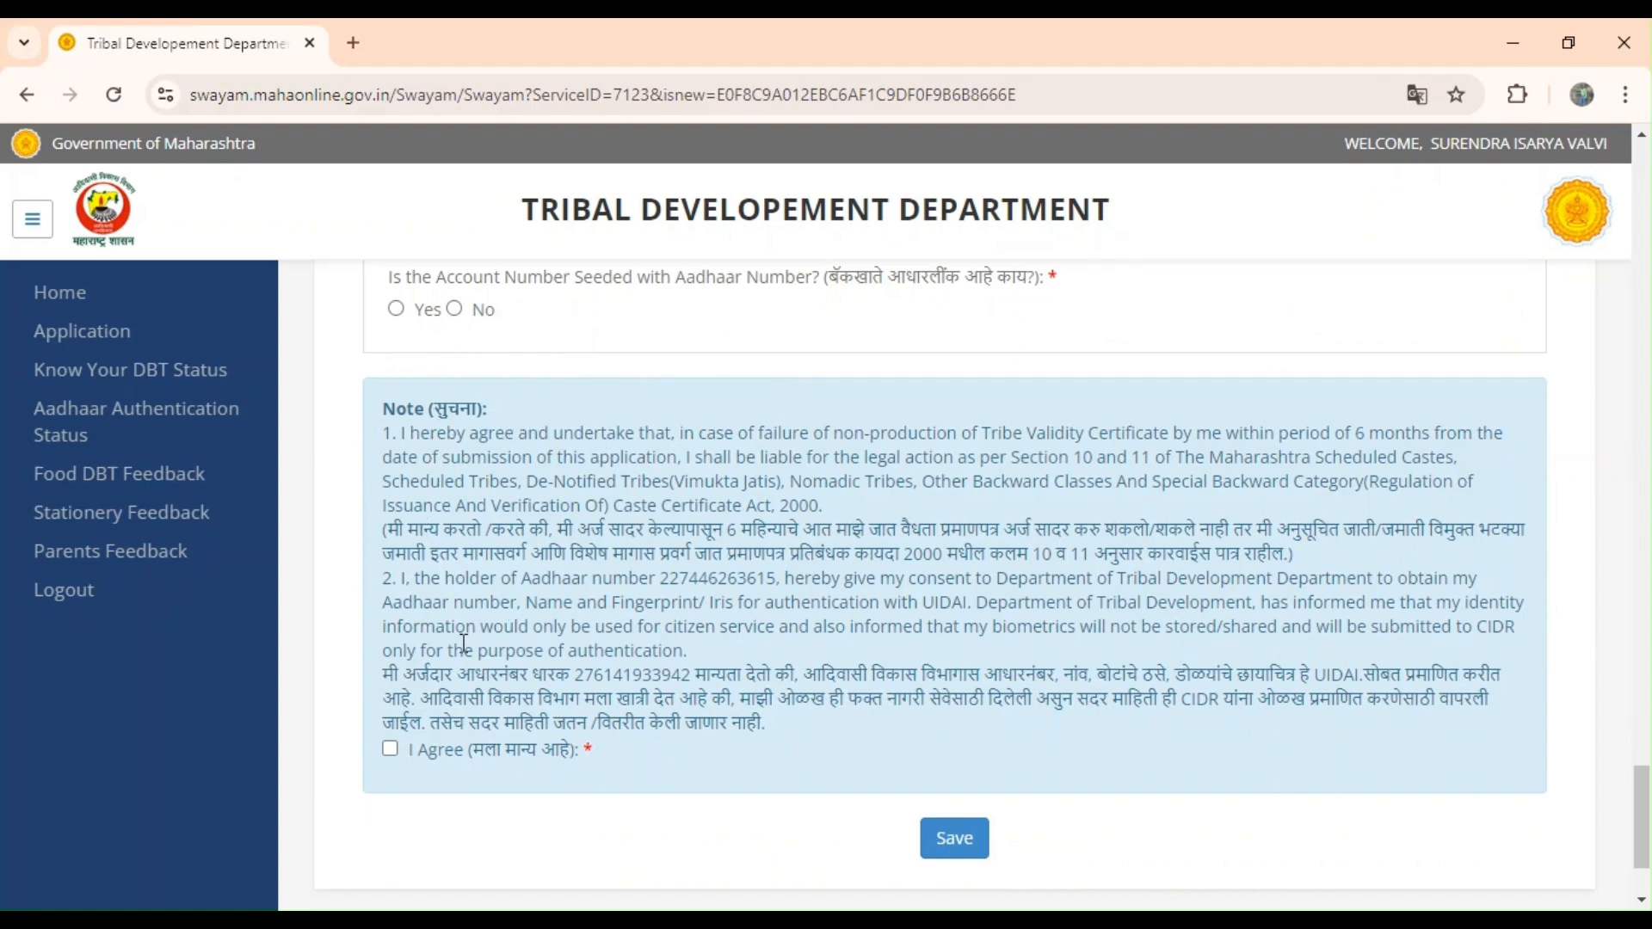
pyautogui.click(392, 750)
pyautogui.scroll(-1, 495, 827)
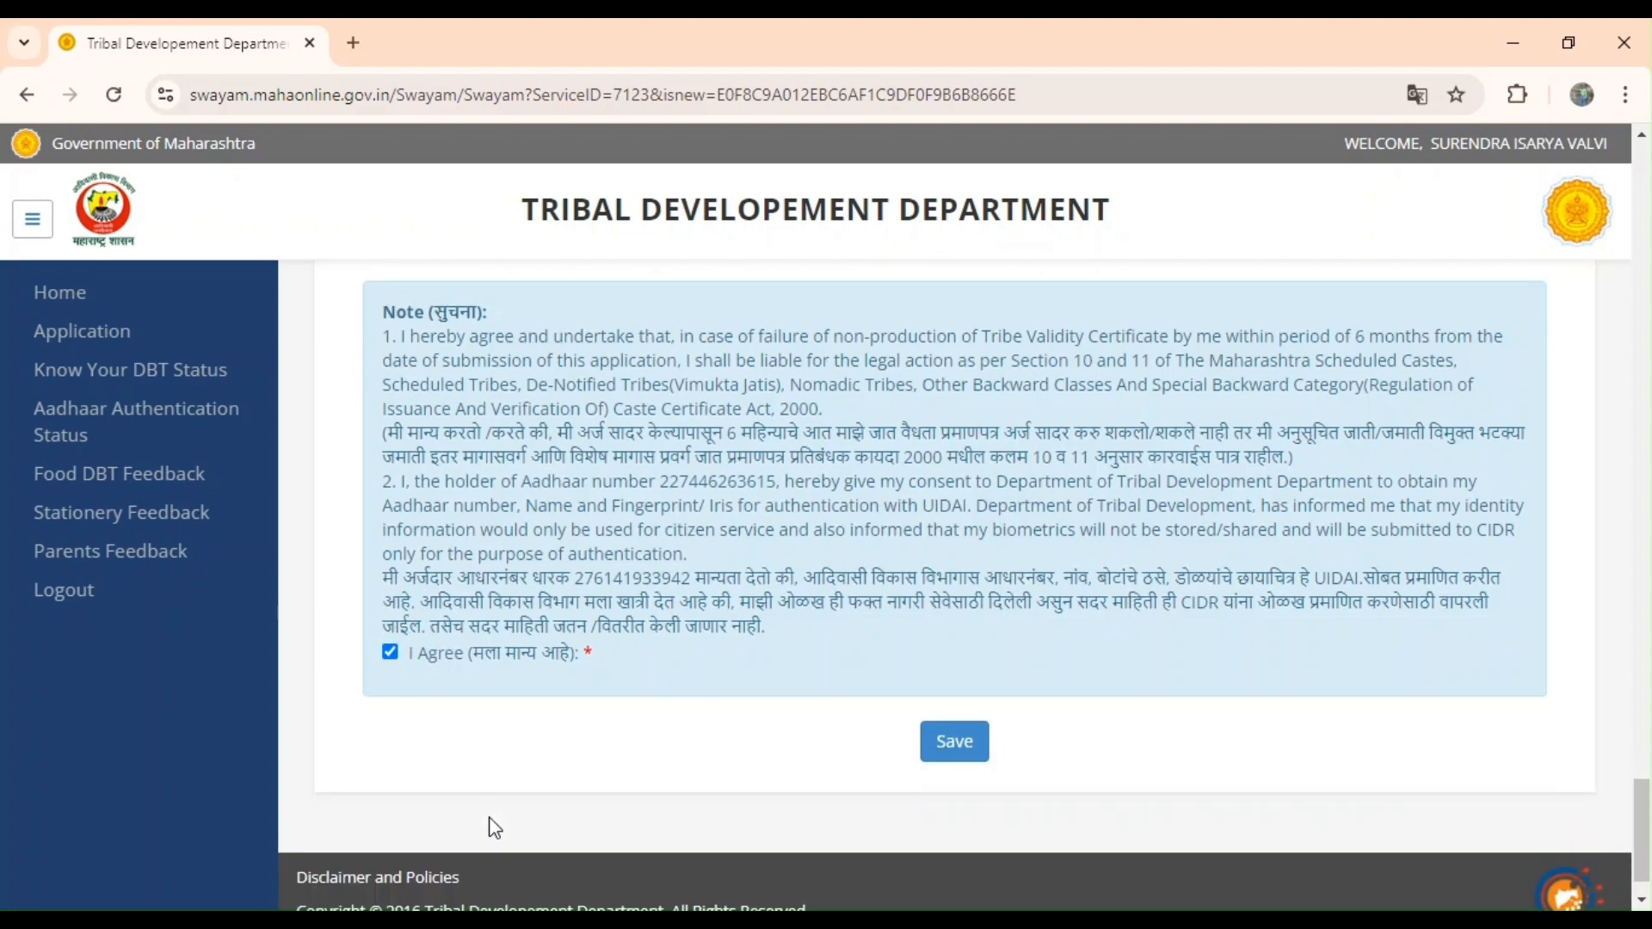